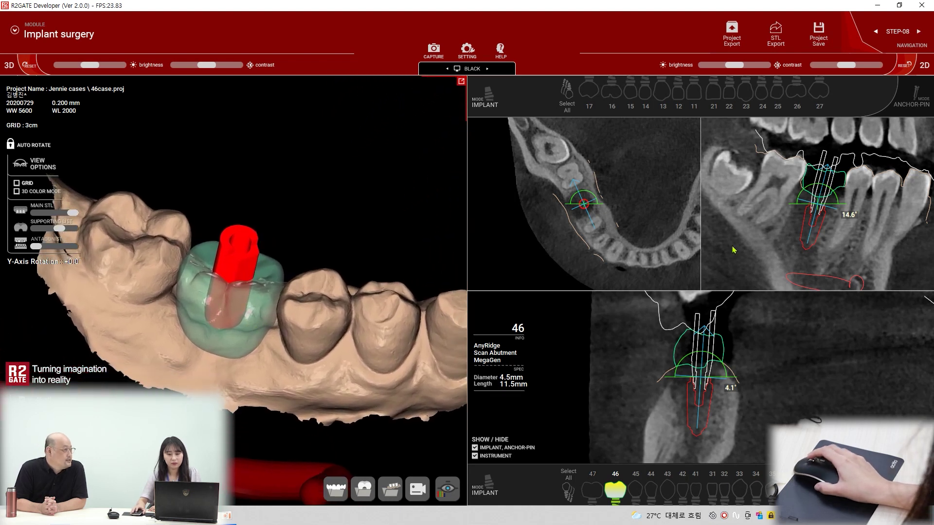
# Overwrite 46case.proj with the current tooth-46 implant plan and confirm both save messages.
pyautogui.scroll(3, 822, 205)
pyautogui.scroll(2, 744, 354)
pyautogui.scroll(-2, 745, 354)
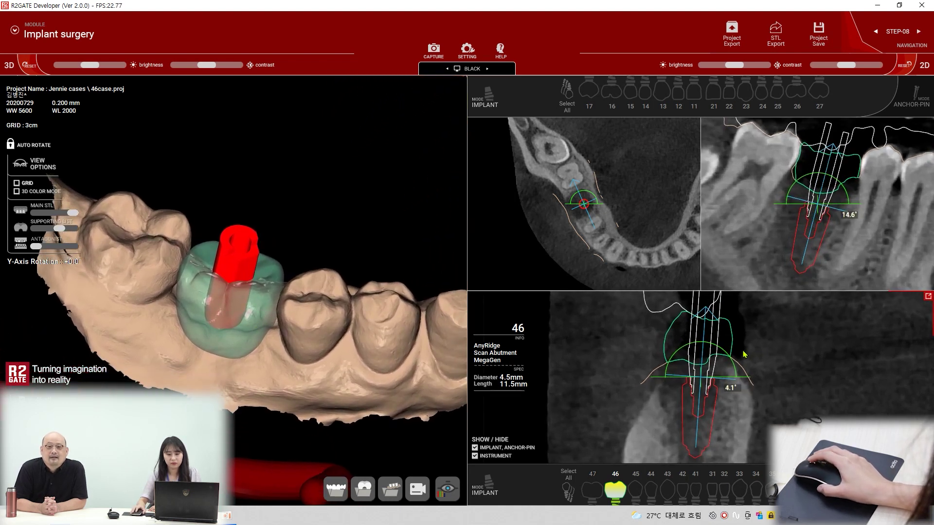
pyautogui.scroll(-2, 838, 210)
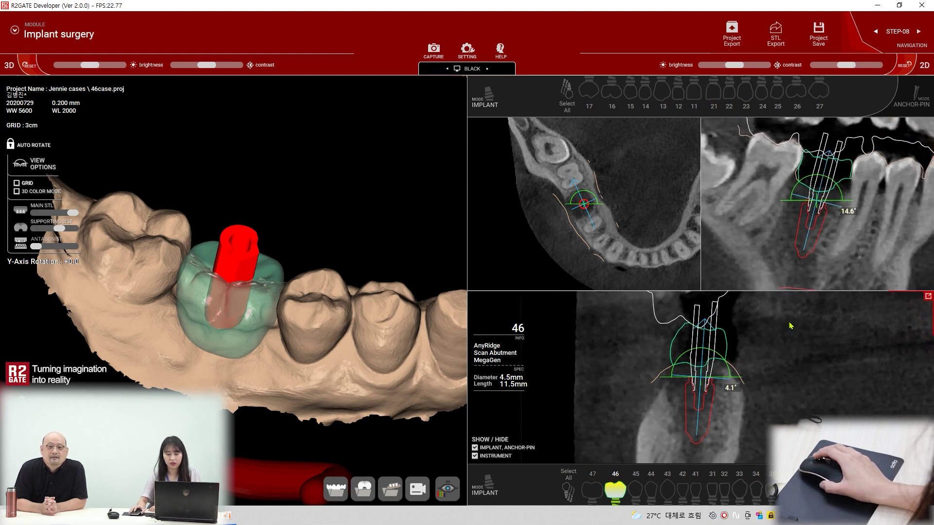
pyautogui.scroll(-2, 729, 369)
pyautogui.scroll(-2, 835, 225)
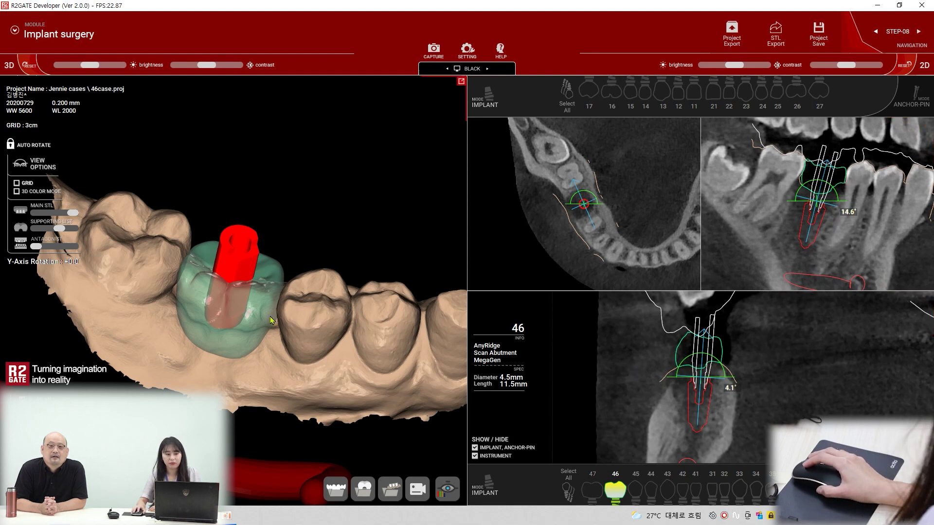
pyautogui.rightClick(228, 289)
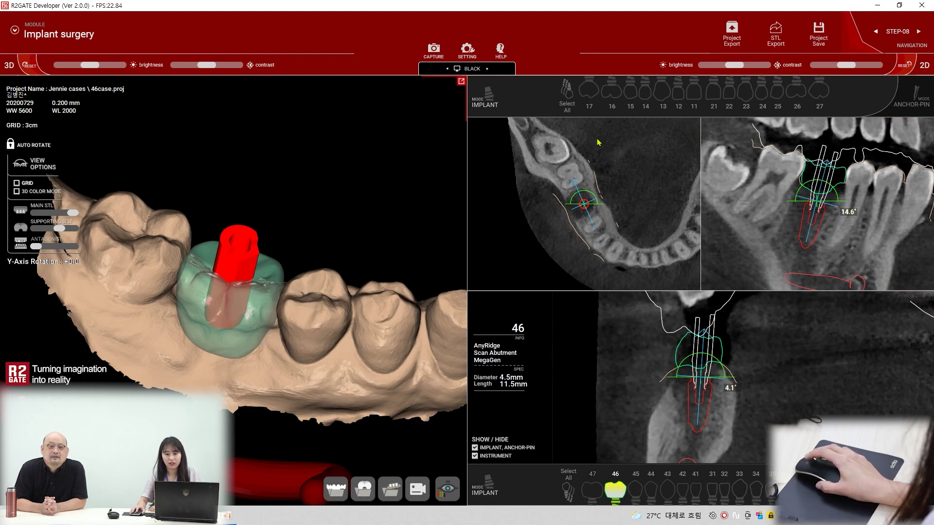
pyautogui.click(818, 34)
pyautogui.click(186, 146)
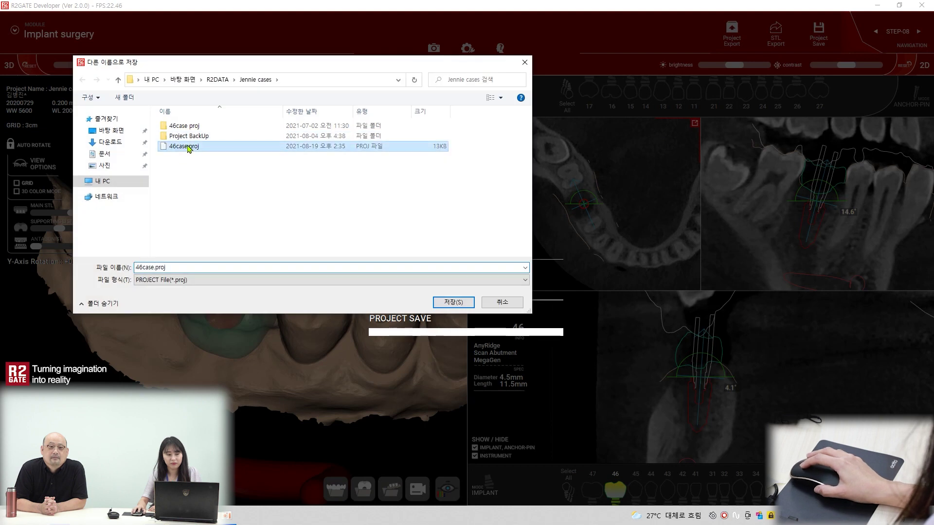
pyautogui.click(457, 303)
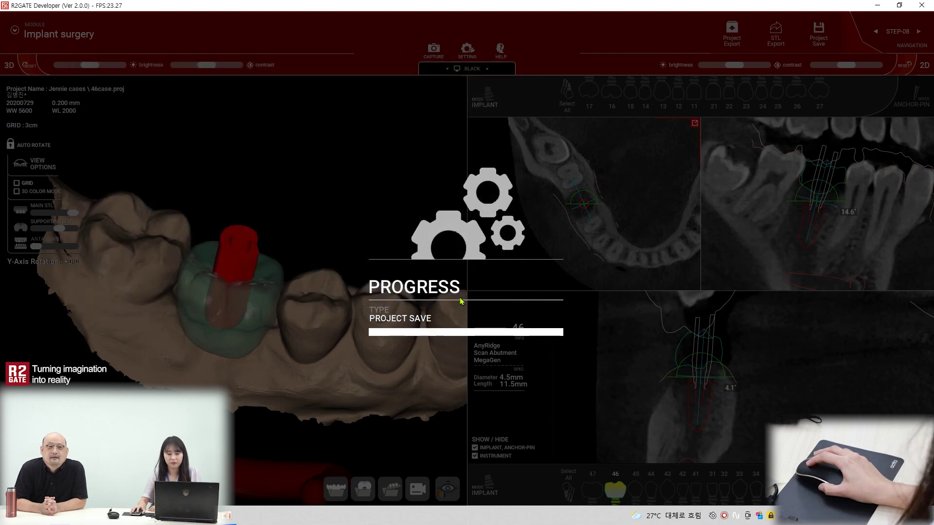
pyautogui.click(511, 293)
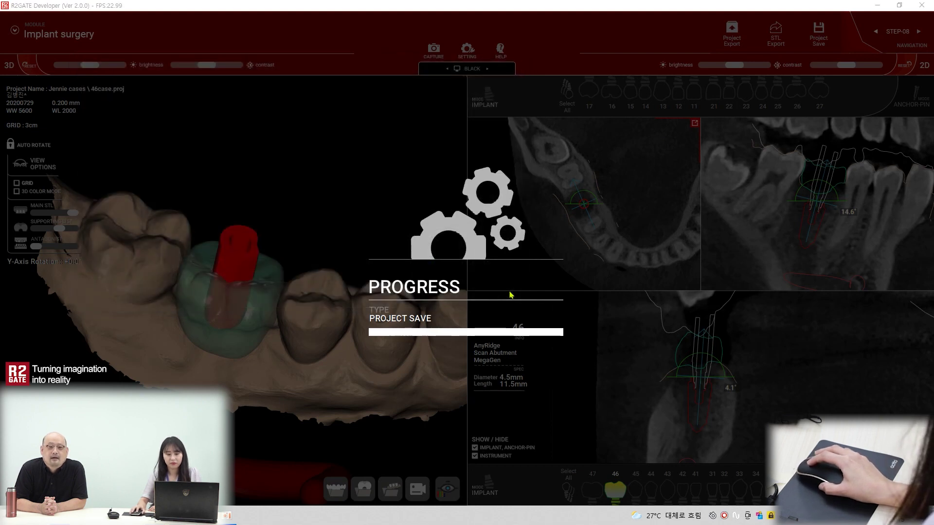
pyautogui.click(510, 294)
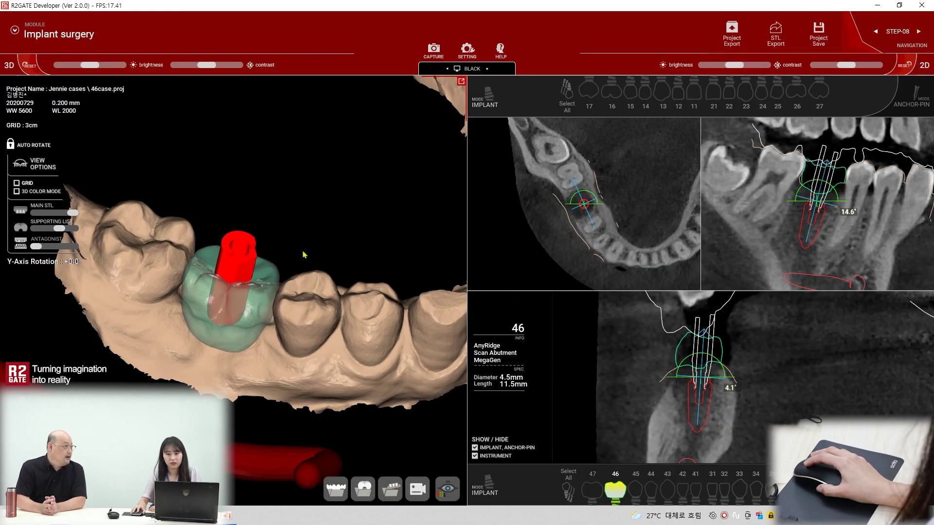
# Apply the R2GUIDE abutment in Regular core size to implant 46, after comparing Narrow and Wide.
pyautogui.rightClick(333, 241)
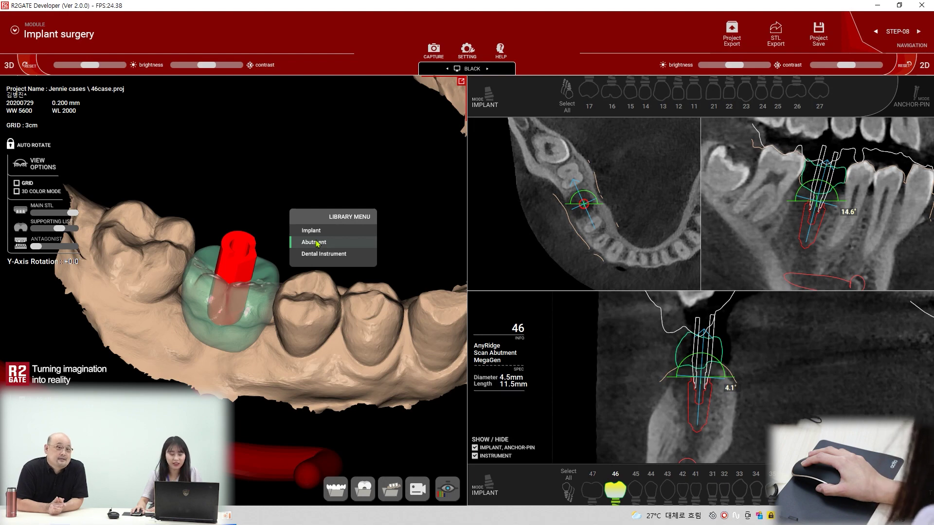
pyautogui.click(316, 243)
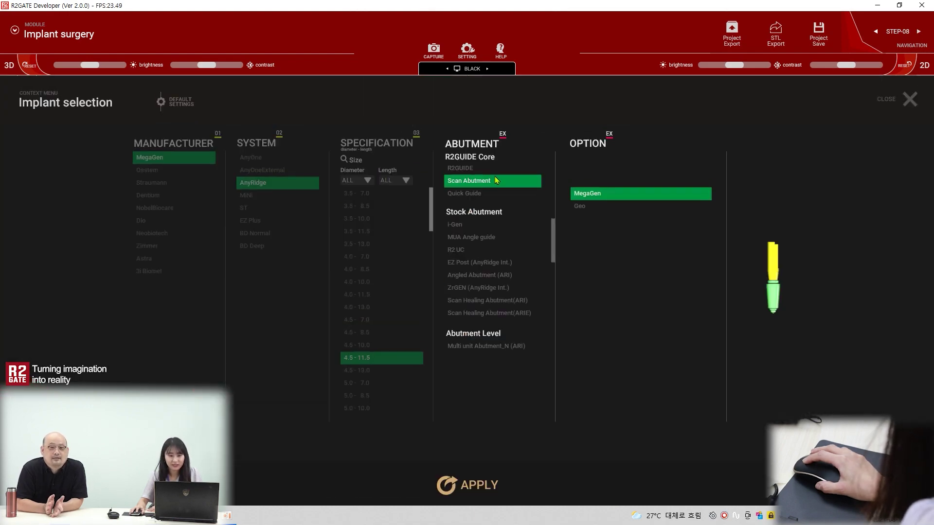
pyautogui.click(472, 166)
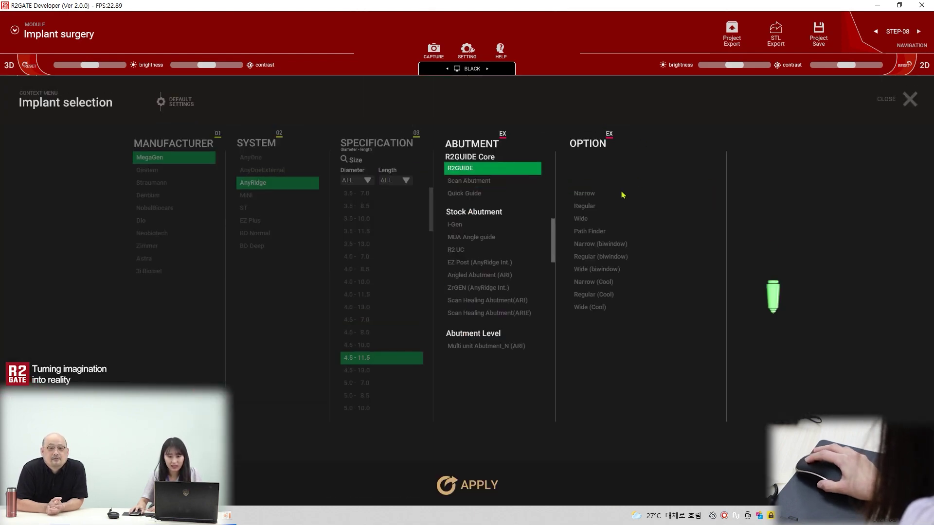
pyautogui.click(586, 208)
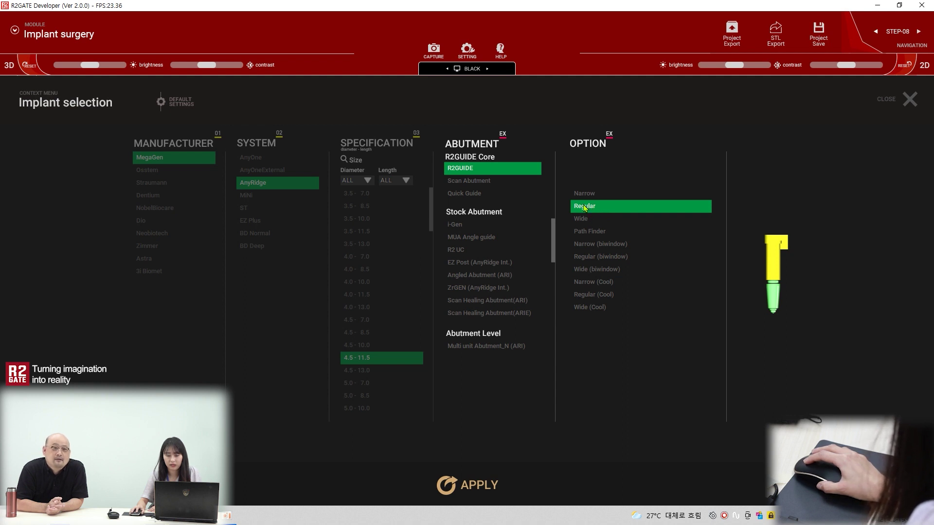
pyautogui.click(592, 196)
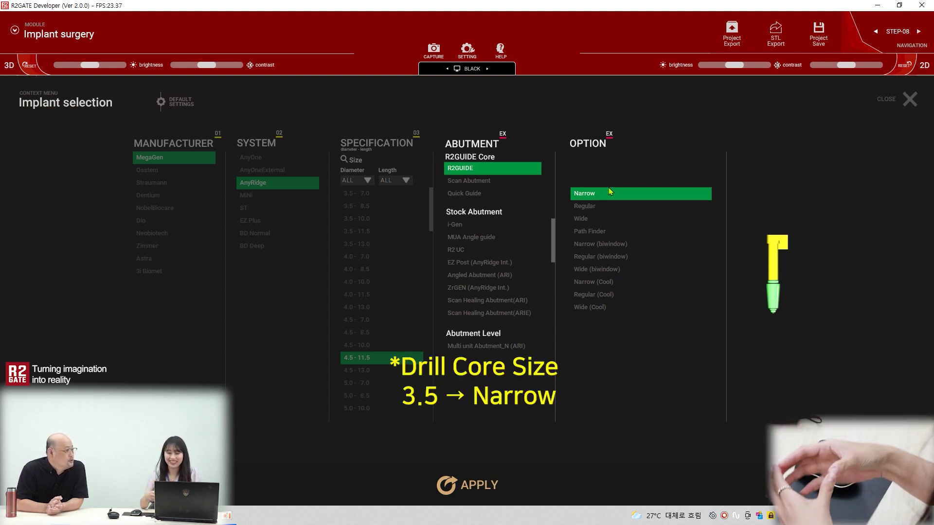
pyautogui.click(592, 209)
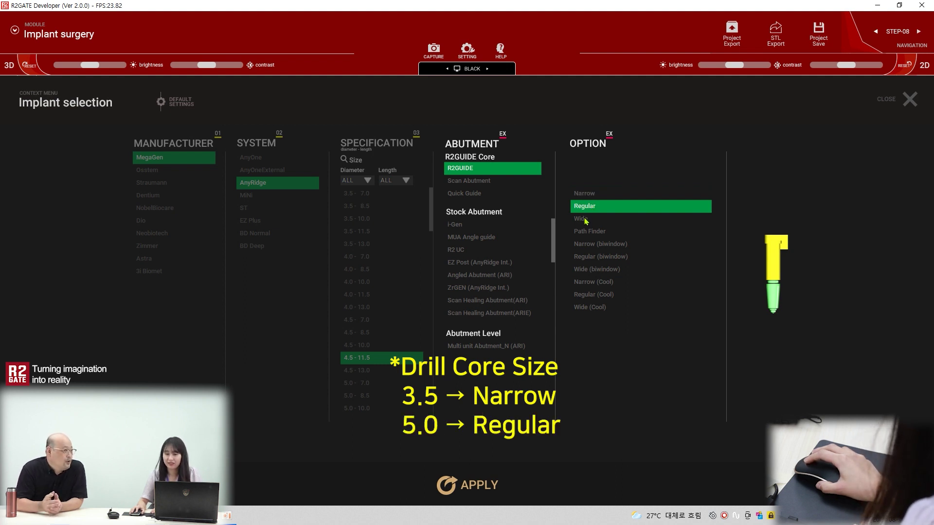
pyautogui.click(585, 220)
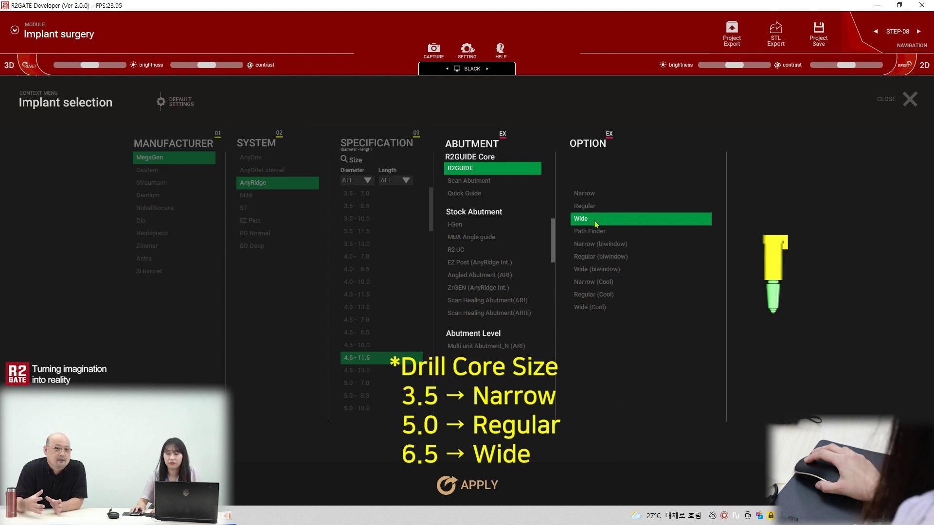
pyautogui.click(586, 208)
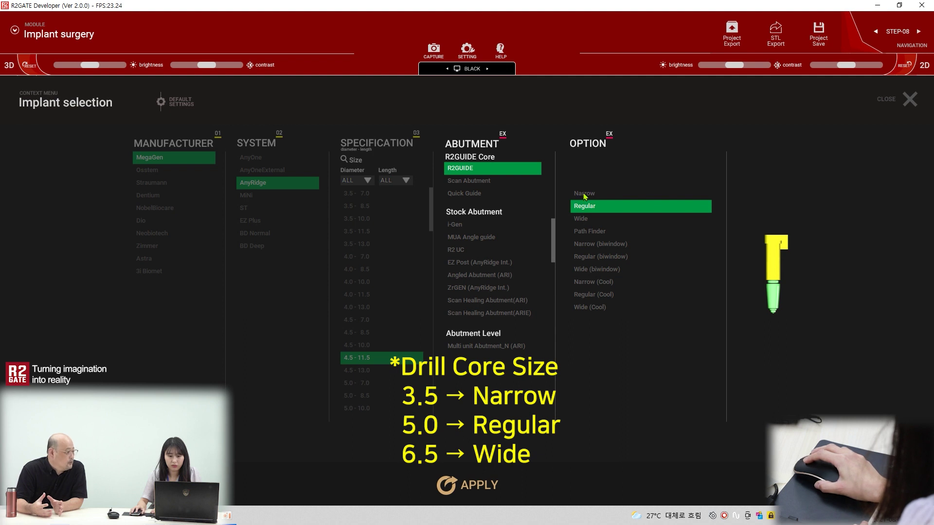
pyautogui.click(578, 193)
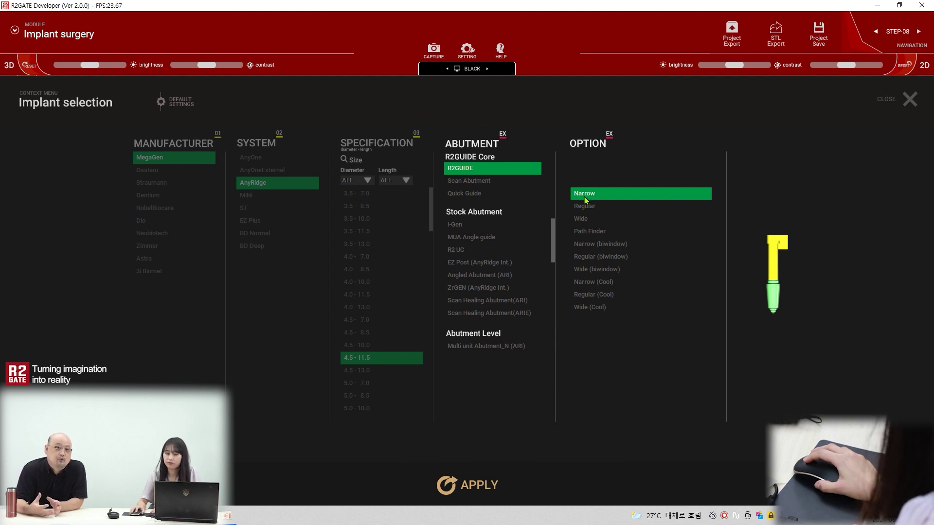
pyautogui.click(583, 208)
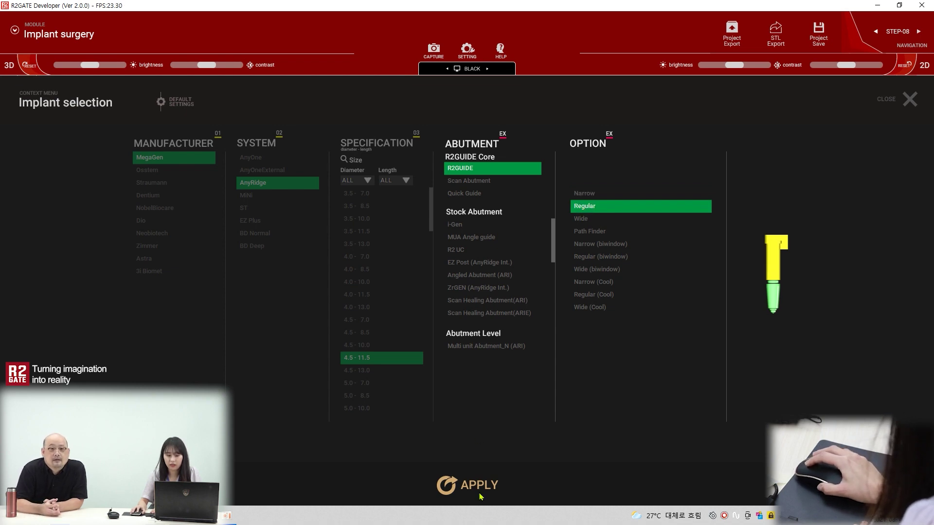
pyautogui.click(466, 488)
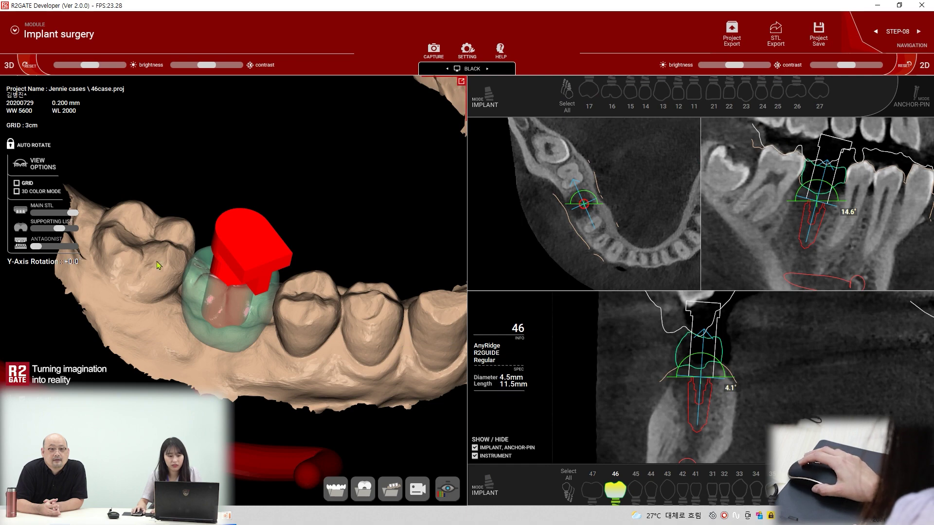
pyautogui.moveTo(287, 307); pyautogui.dragTo(245, 293)
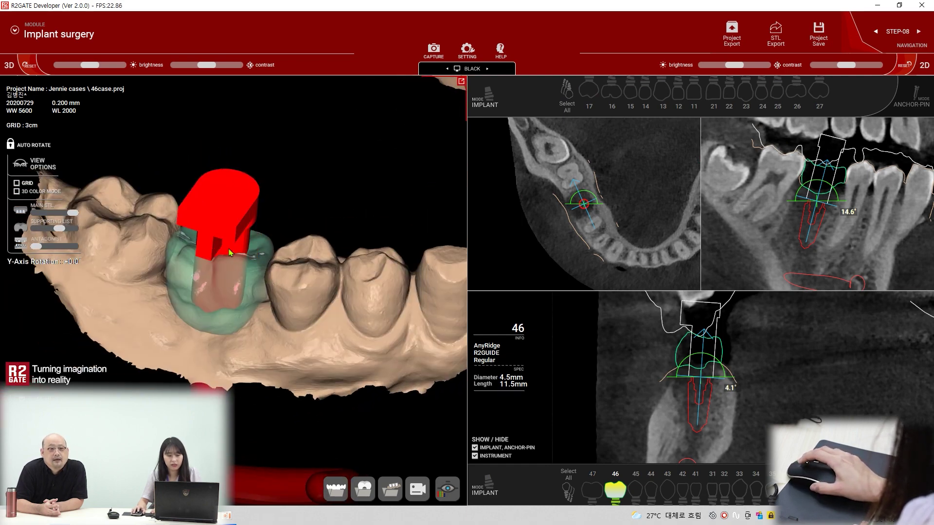
pyautogui.moveTo(288, 309); pyautogui.dragTo(285, 288)
pyautogui.scroll(5, 319, 209)
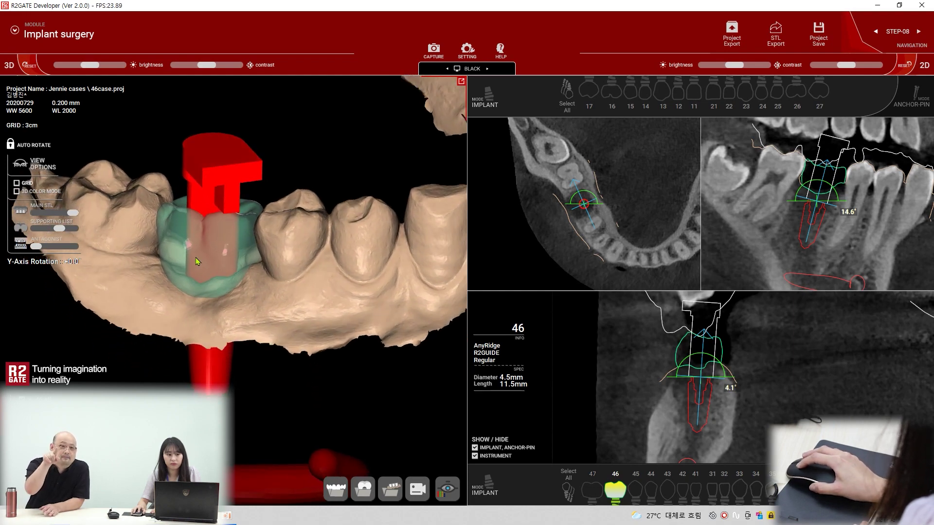
pyautogui.moveTo(332, 272); pyautogui.dragTo(323, 271)
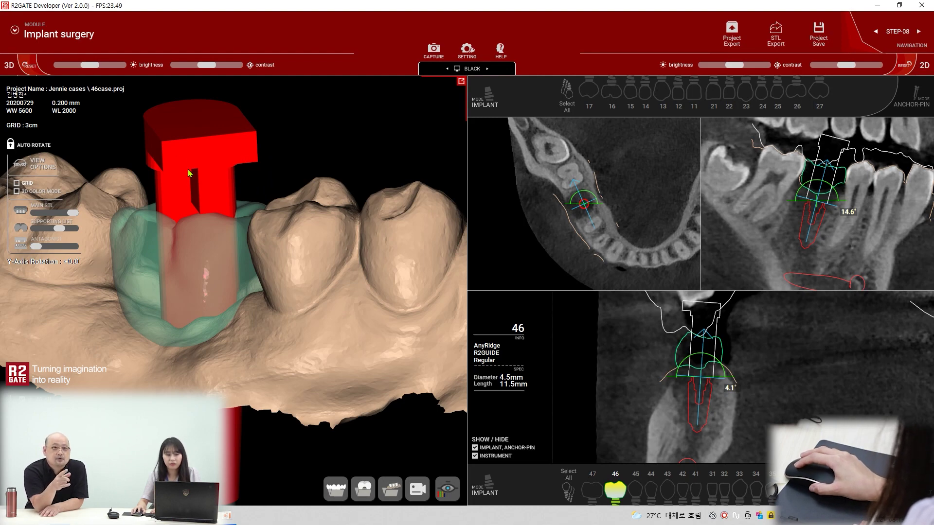
pyautogui.moveTo(240, 171); pyautogui.dragTo(275, 241)
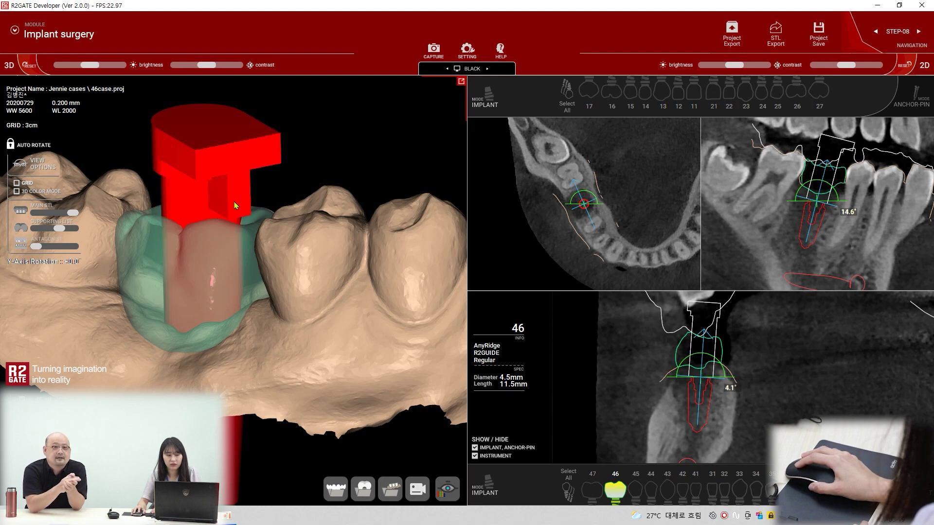
pyautogui.moveTo(276, 223); pyautogui.dragTo(221, 274)
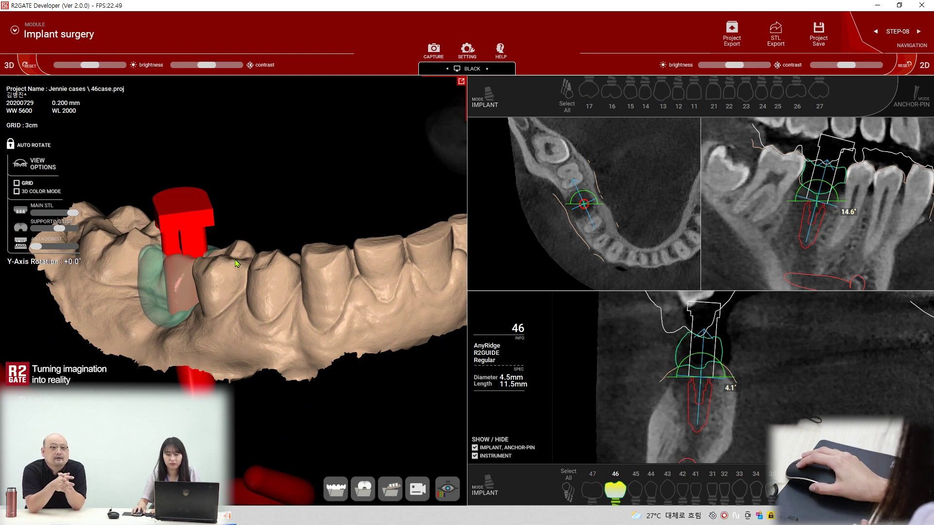
pyautogui.click(775, 43)
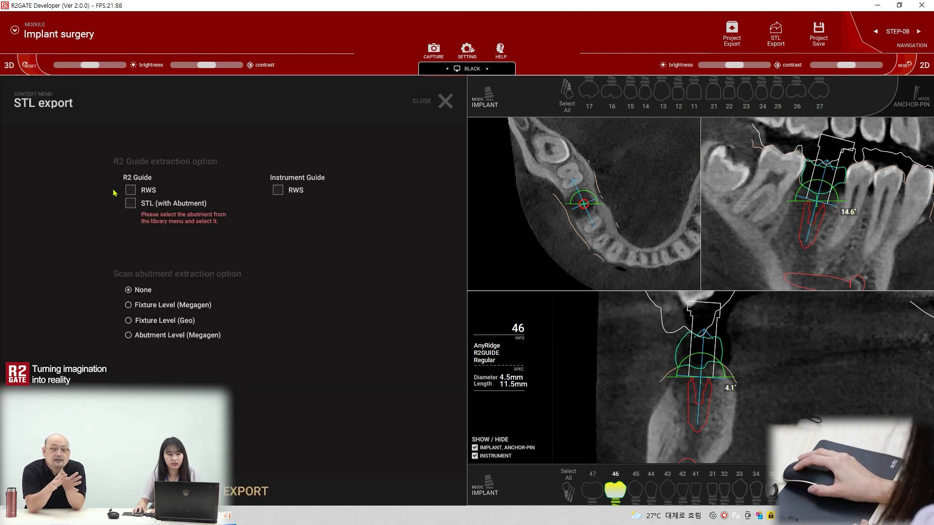
# Export the R2 Guide in RWS format as 46guide and dismiss the export-finished message.
pyautogui.click(131, 191)
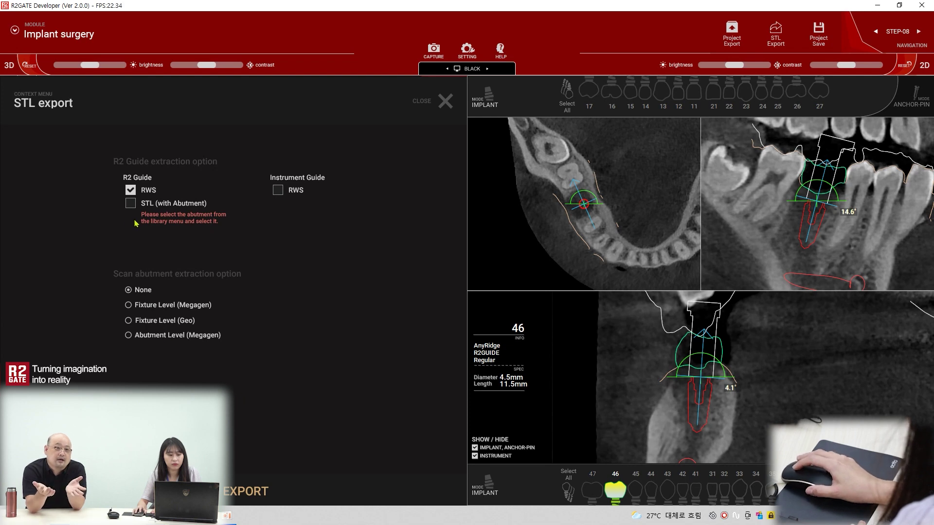
pyautogui.click(244, 493)
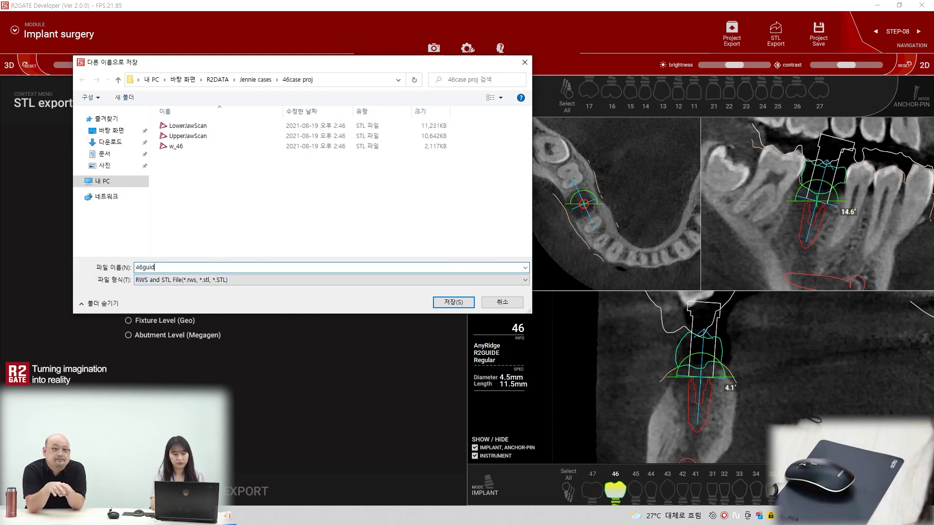
pyautogui.write('e')
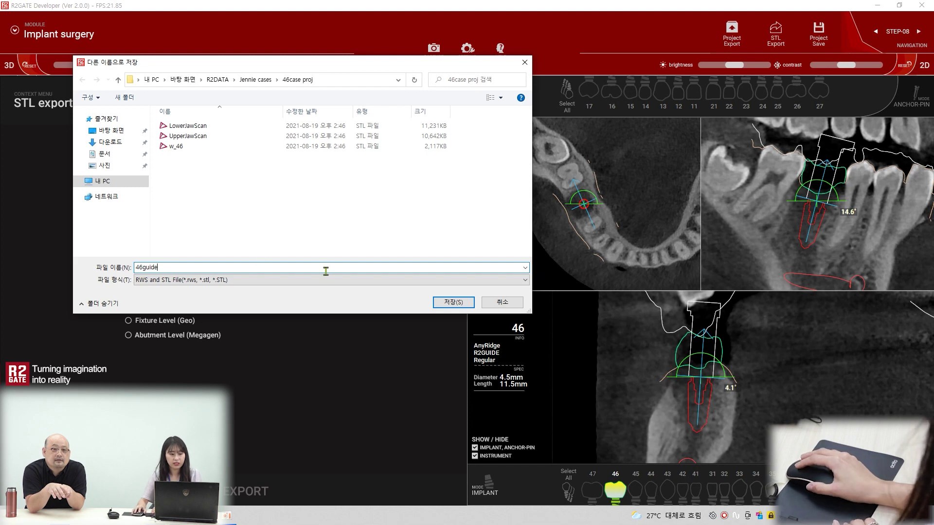
pyautogui.click(471, 303)
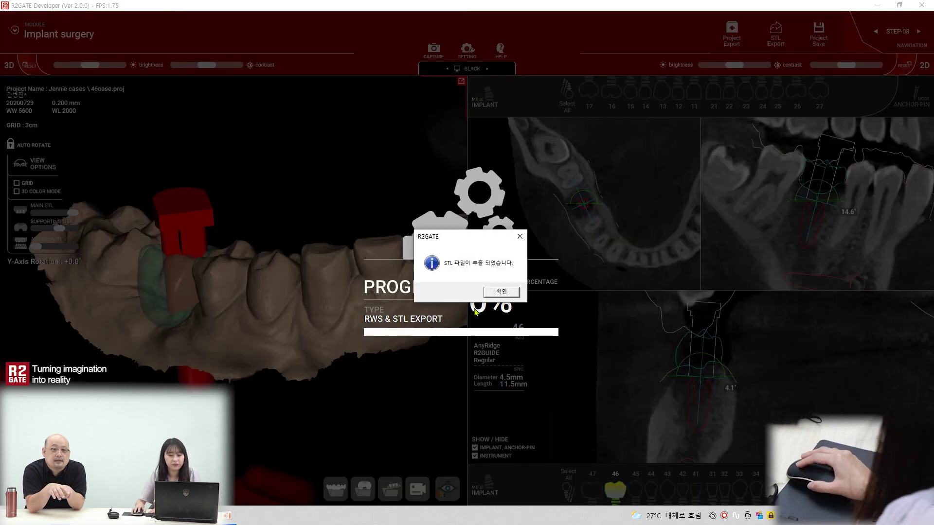
pyautogui.click(507, 292)
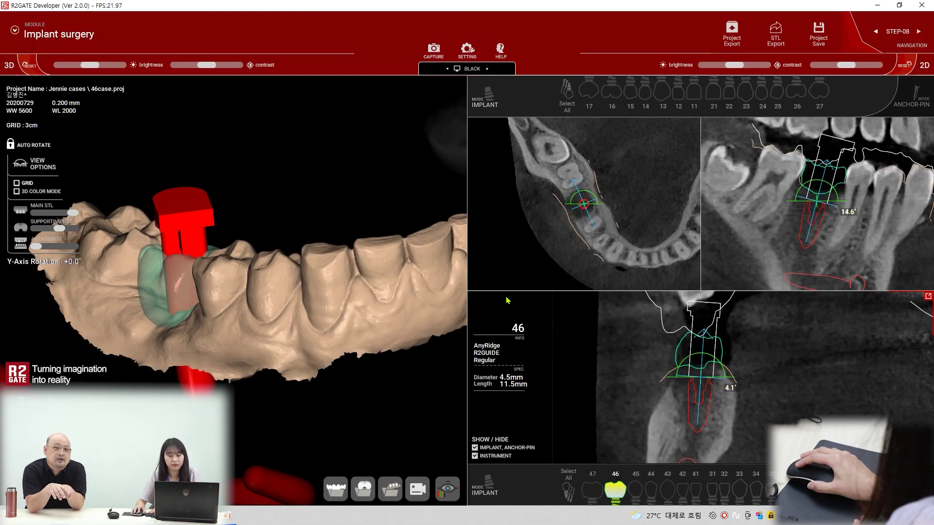
pyautogui.click(878, 7)
# Open 46guide_R2Guide.rws from the Jennie cases folder in R2 Guide Design.
pyautogui.click(556, 58)
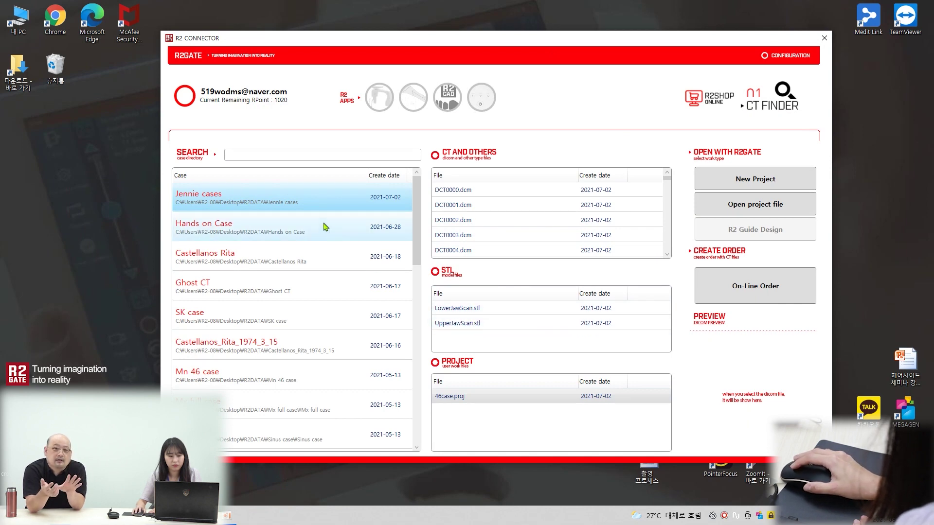
pyautogui.click(278, 206)
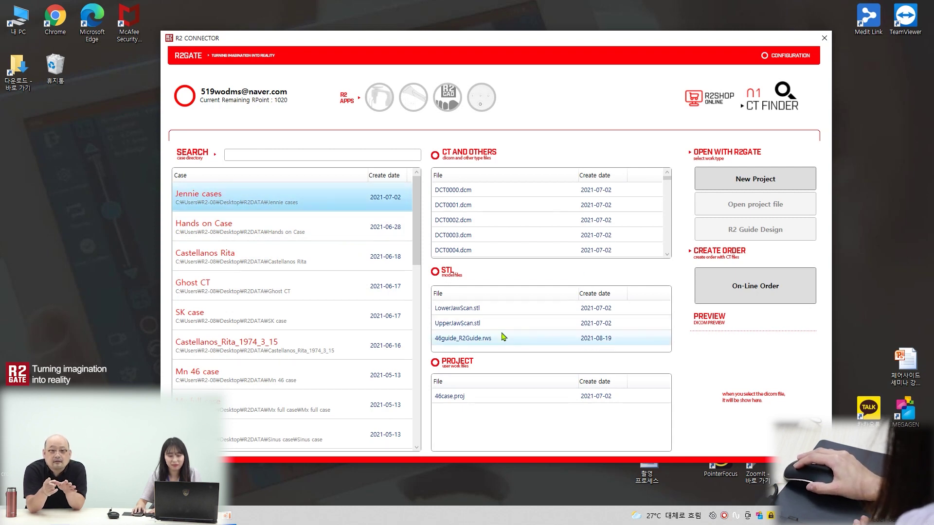
pyautogui.click(475, 339)
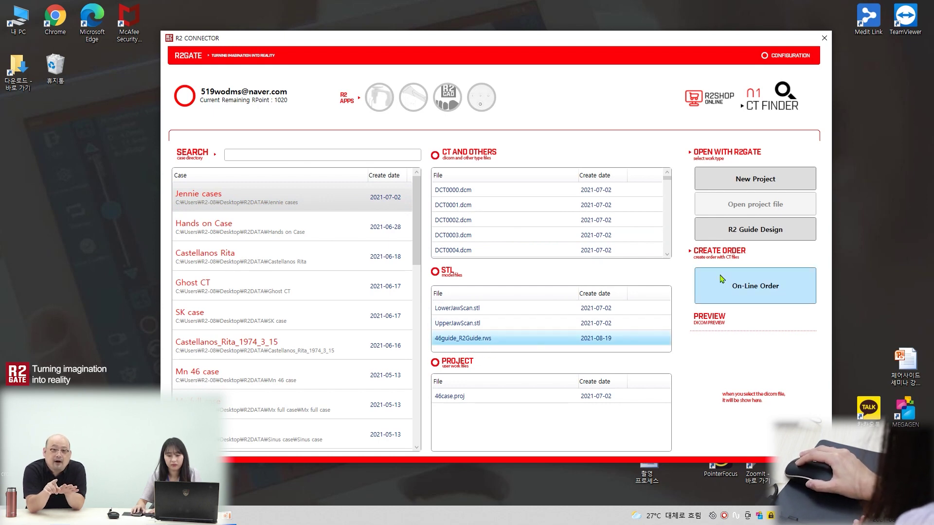
pyautogui.click(759, 235)
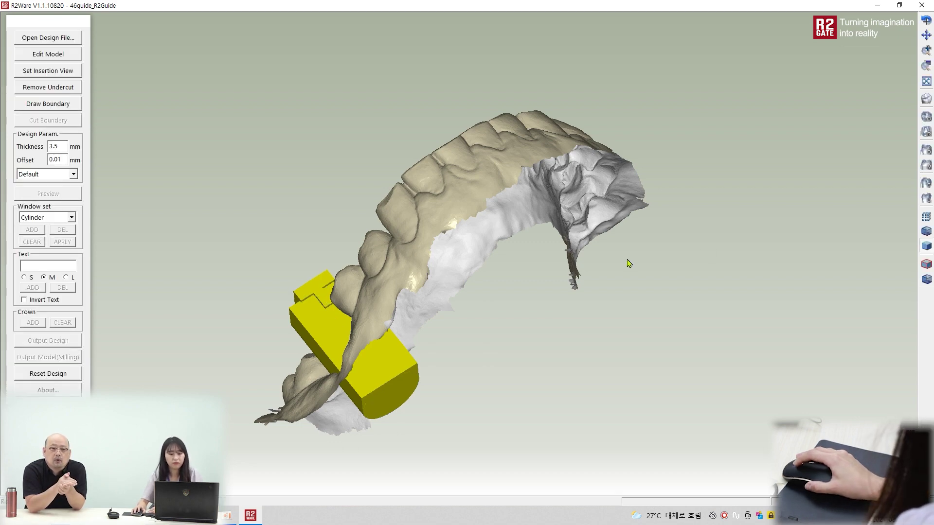
# Rotate and zoom the arch scan to a top-down occlusal view of the biting surfaces.
pyautogui.moveTo(705, 251)
pyautogui.mouseDown()
pyautogui.moveTo(667, 240)
pyautogui.moveTo(530, 343)
pyautogui.moveTo(657, 371)
pyautogui.moveTo(535, 354)
pyautogui.moveTo(546, 417)
pyautogui.moveTo(528, 411)
pyautogui.moveTo(485, 313)
pyautogui.mouseUp()
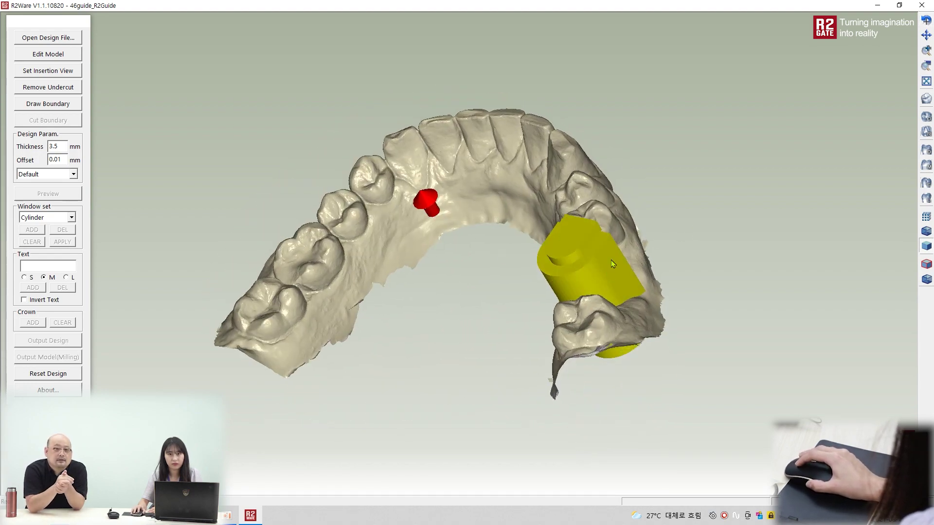
pyautogui.moveTo(375, 342); pyautogui.dragTo(440, 302)
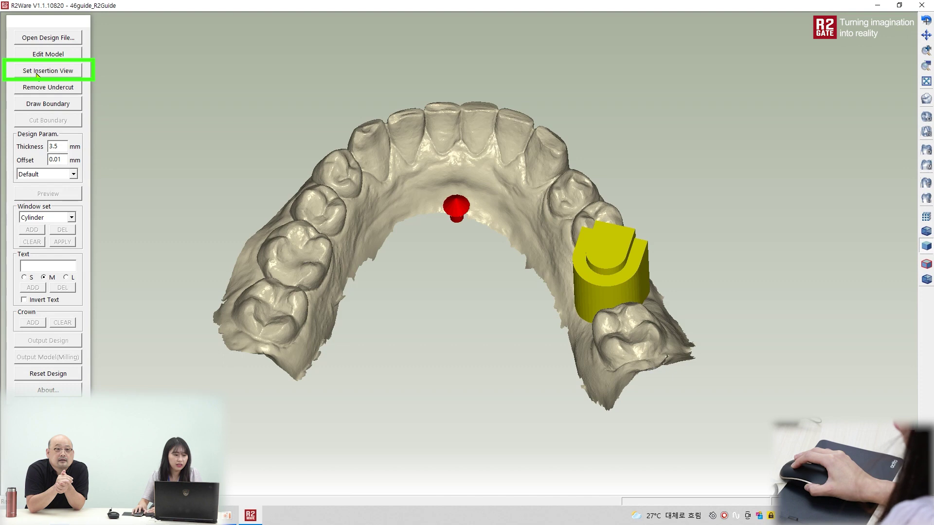
pyautogui.click(62, 74)
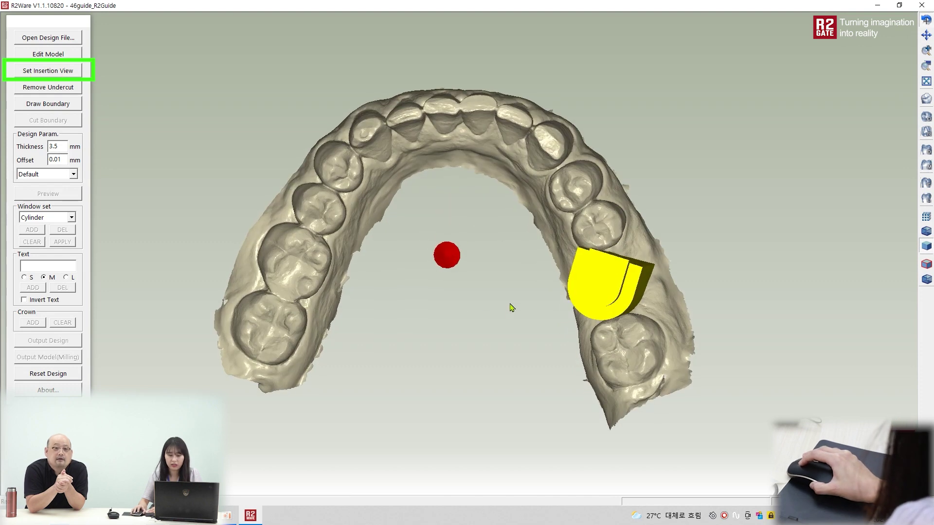
pyautogui.scroll(2, 529, 301)
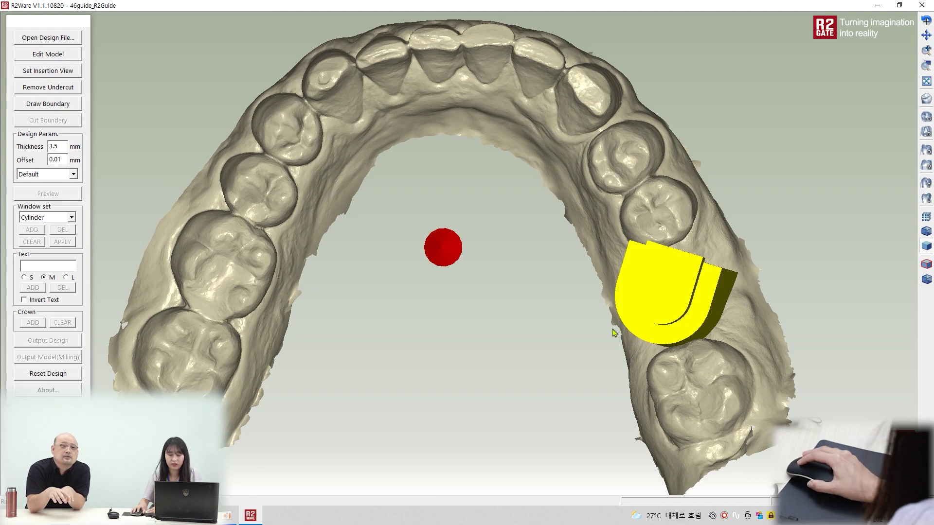
pyautogui.rightClick(584, 330)
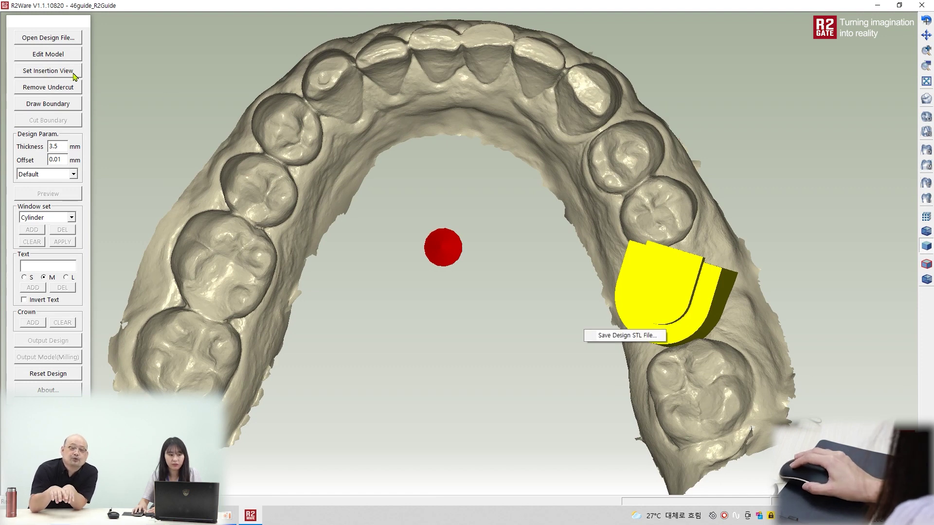
pyautogui.rightClick(530, 309)
pyautogui.click(533, 343)
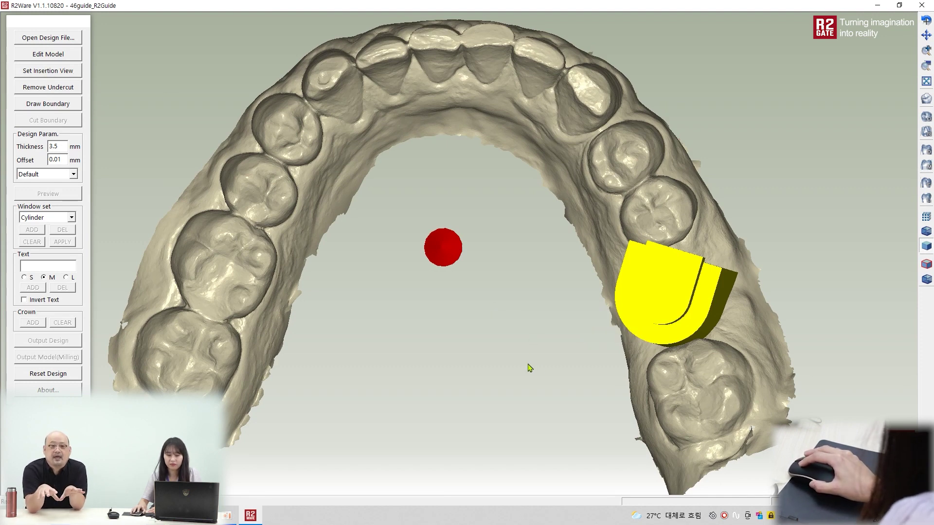
pyautogui.moveTo(530, 356)
pyautogui.mouseDown()
pyautogui.moveTo(544, 369)
pyautogui.moveTo(552, 359)
pyautogui.moveTo(544, 363)
pyautogui.mouseUp()
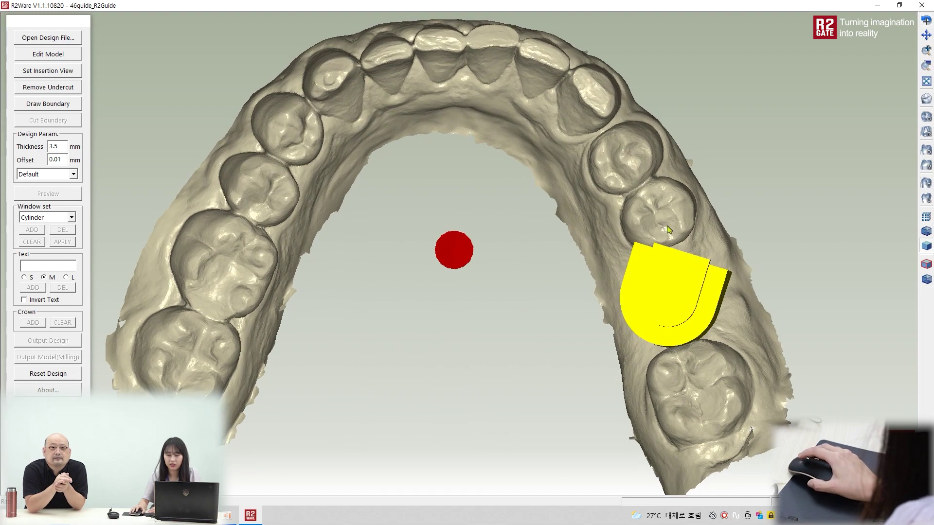
pyautogui.moveTo(722, 210); pyautogui.dragTo(652, 219)
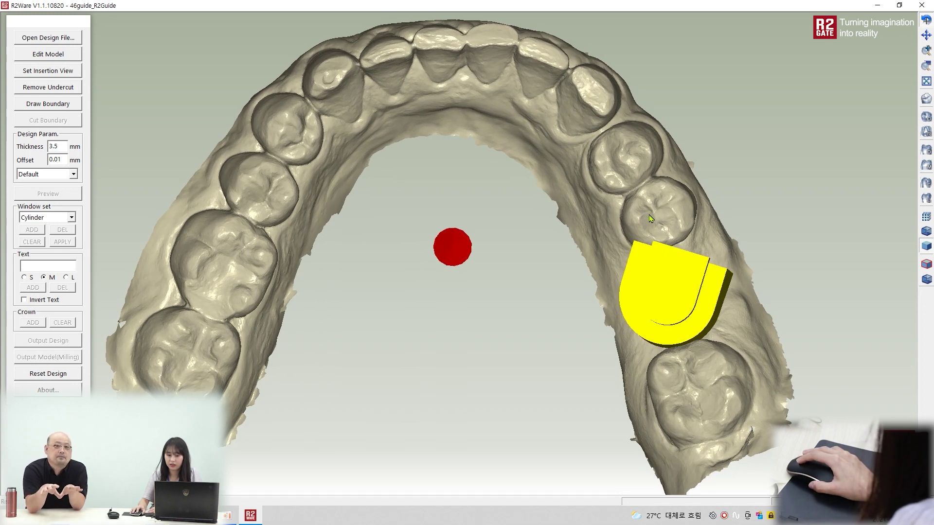
# Set the occlusal view as insertion direction, remove undercuts, and inspect the blocked-out areas.
pyautogui.click(48, 72)
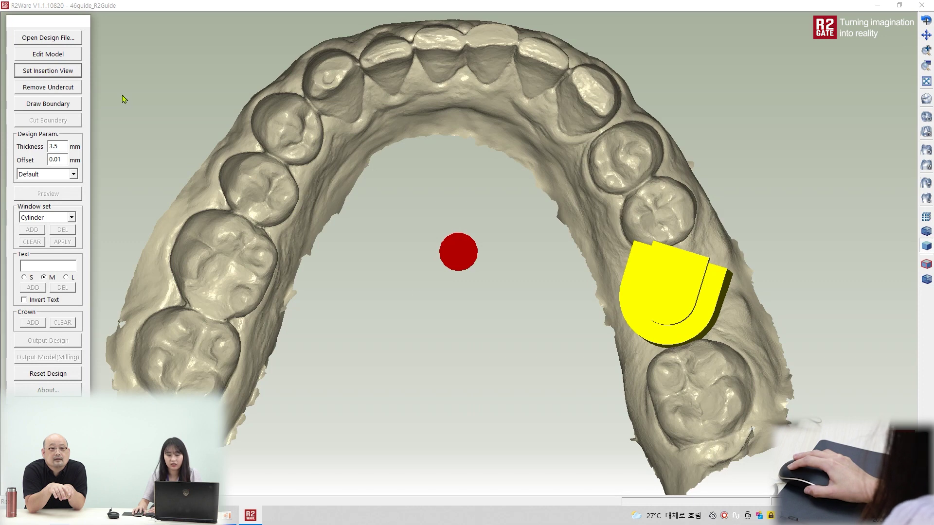
pyautogui.click(54, 88)
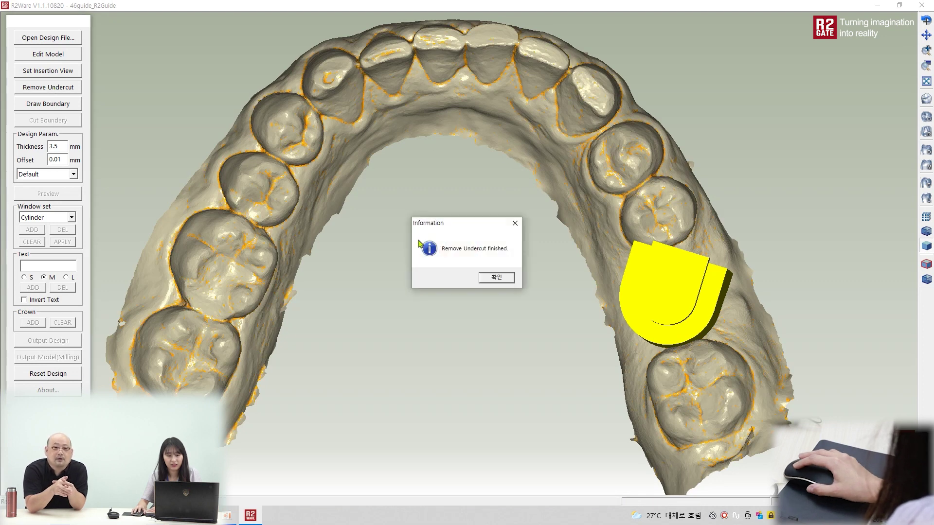
pyautogui.click(496, 277)
pyautogui.moveTo(553, 292); pyautogui.dragTo(472, 280, button='right')
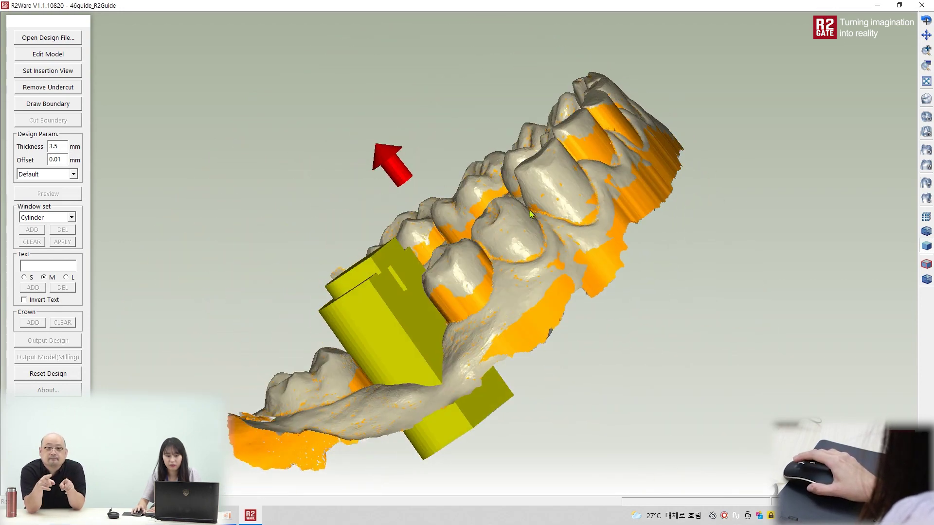
pyautogui.moveTo(449, 311)
pyautogui.mouseDown(button='right')
pyautogui.moveTo(471, 316)
pyautogui.moveTo(565, 274)
pyautogui.moveTo(644, 368)
pyautogui.moveTo(658, 317)
pyautogui.moveTo(671, 326)
pyautogui.moveTo(676, 311)
pyautogui.mouseUp(button='right')
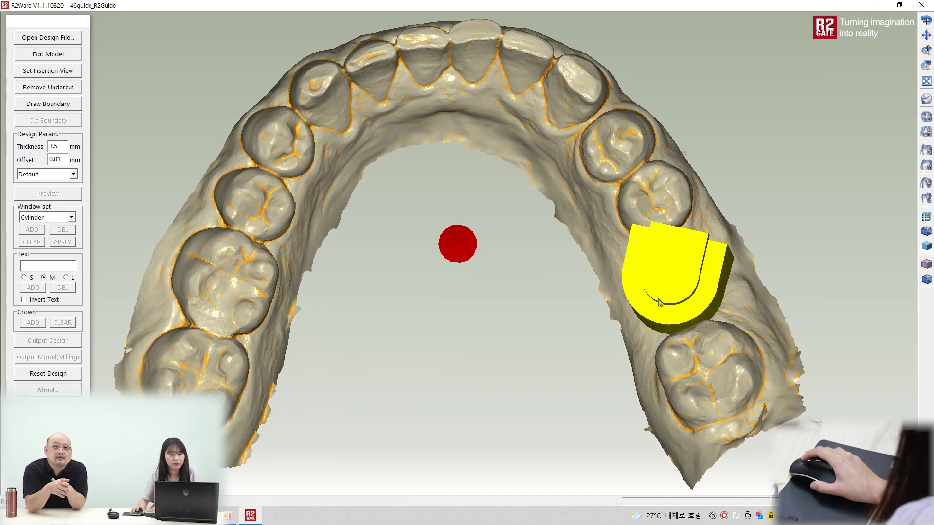
pyautogui.click(50, 105)
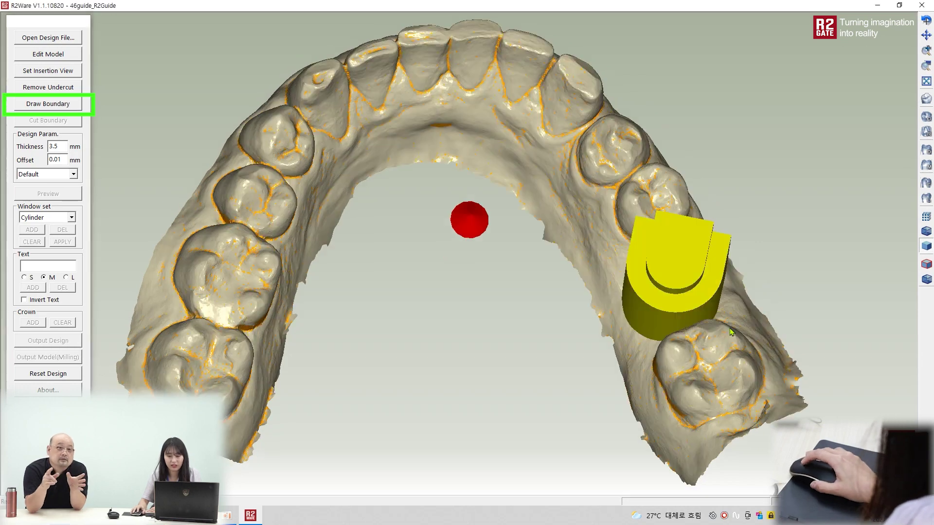
pyautogui.scroll(5, 730, 346)
pyautogui.scroll(-3, 717, 371)
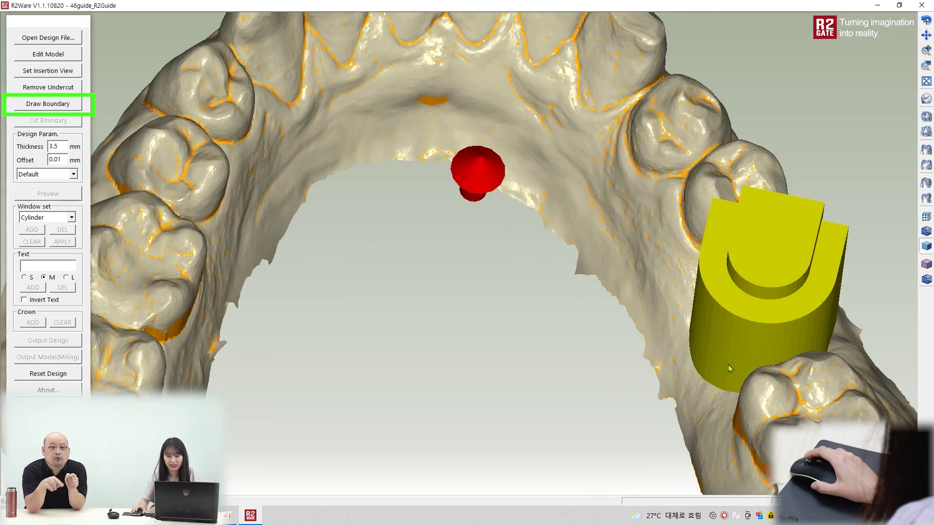
pyautogui.scroll(-5, 729, 382)
pyautogui.scroll(2, 730, 382)
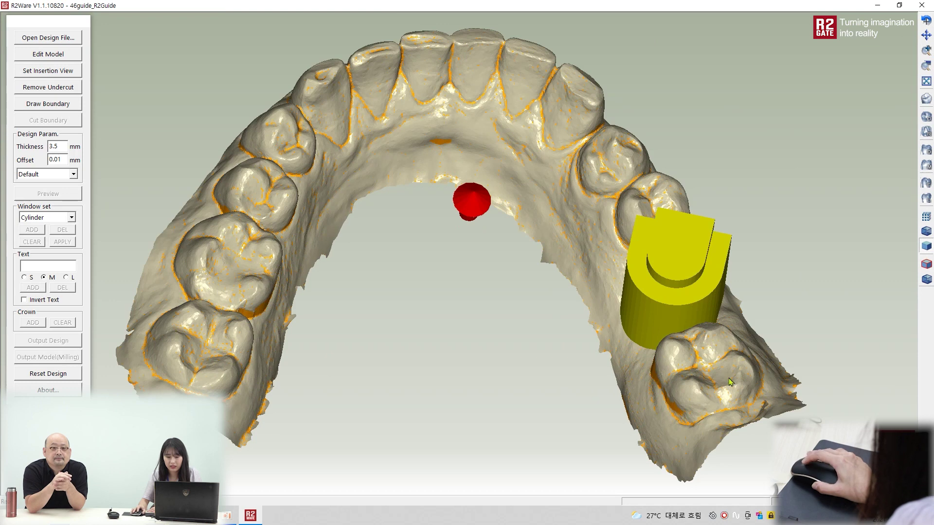
pyautogui.click(703, 388)
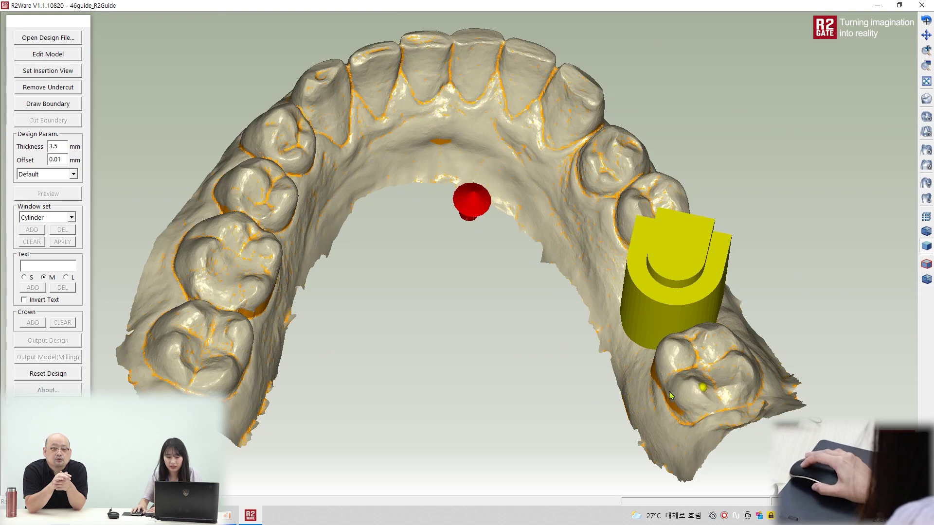
pyautogui.click(628, 359)
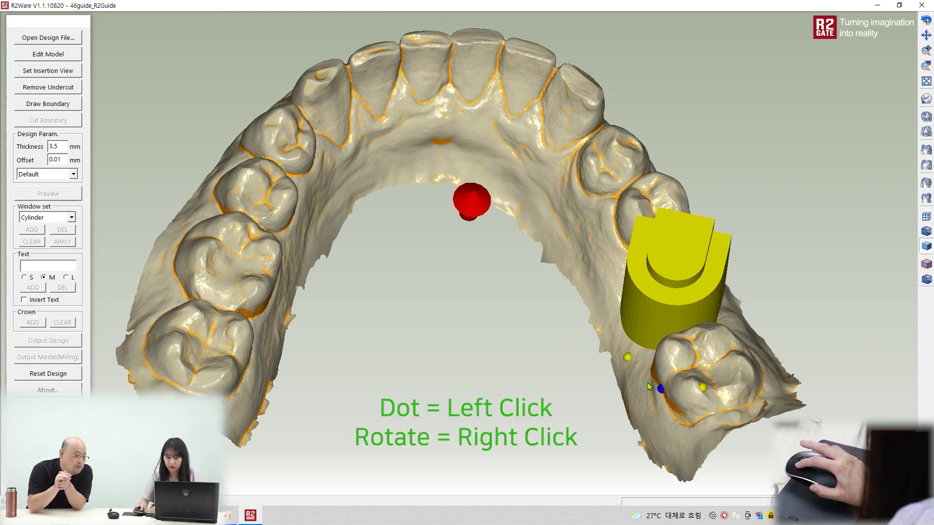
pyautogui.click(608, 300)
pyautogui.click(602, 245)
pyautogui.click(584, 198)
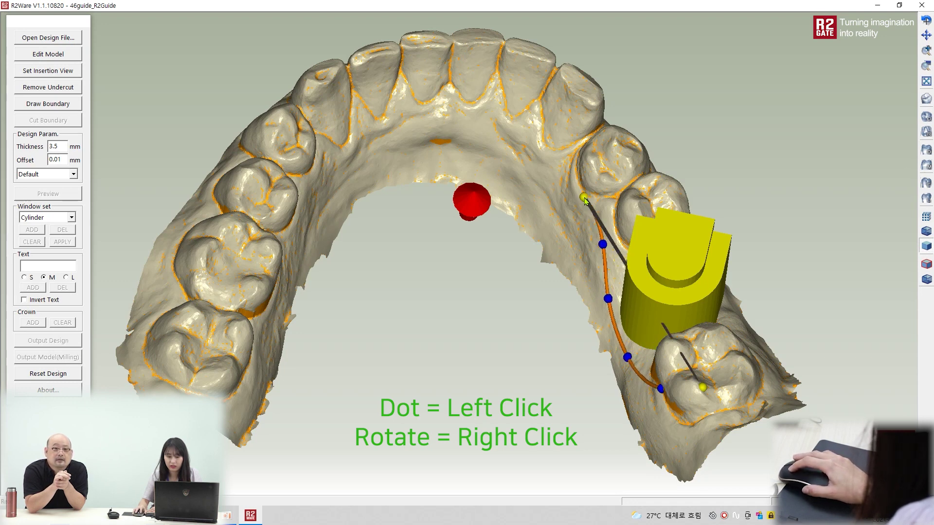
pyautogui.click(568, 156)
pyautogui.click(546, 118)
pyautogui.click(521, 87)
pyautogui.click(521, 53)
pyautogui.moveTo(563, 41); pyautogui.dragTo(432, 188, button='right')
pyautogui.click(432, 181)
pyautogui.click(496, 185)
pyautogui.click(559, 218)
pyautogui.click(612, 232)
pyautogui.click(664, 241)
pyautogui.click(695, 257)
pyautogui.click(723, 307)
pyautogui.click(743, 348)
pyautogui.click(729, 381)
pyautogui.moveTo(728, 386); pyautogui.dragTo(703, 401, button='right')
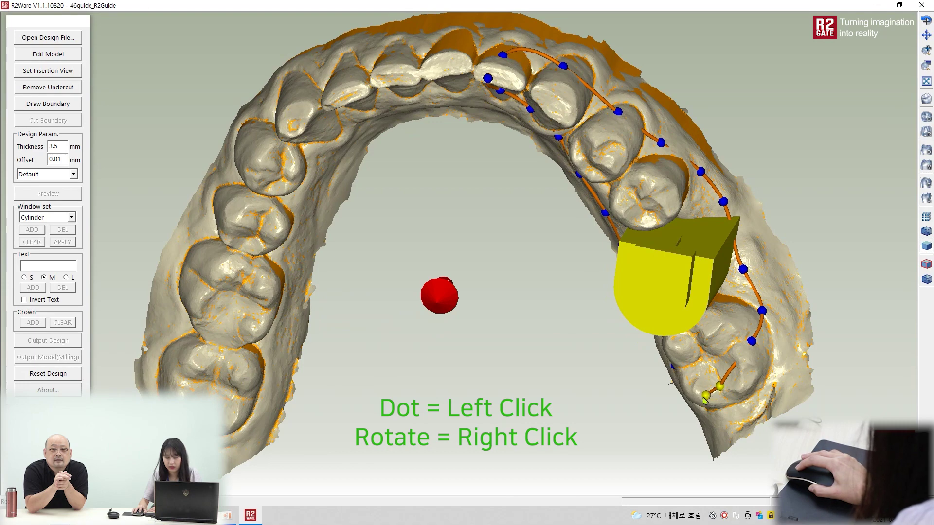
pyautogui.scroll(3, 708, 400)
pyautogui.scroll(-1, 707, 399)
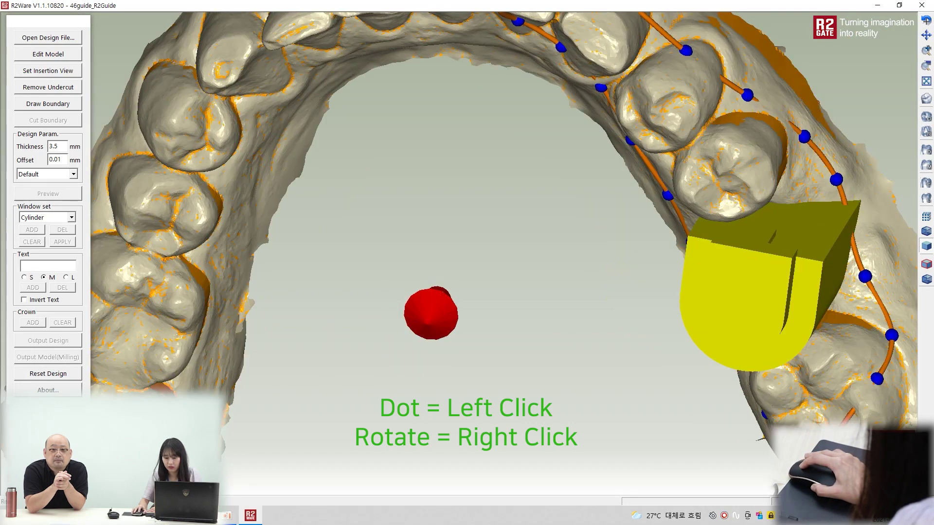
pyautogui.scroll(-3, 707, 399)
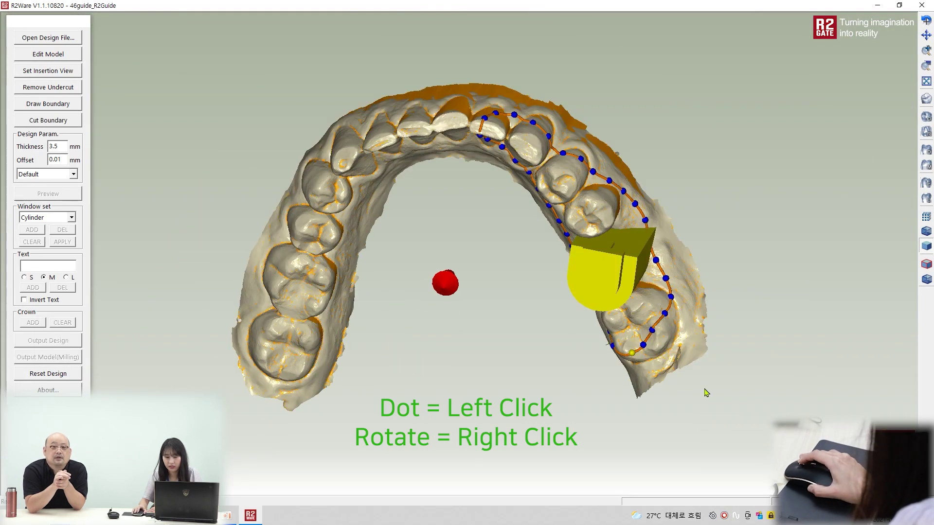
pyautogui.click(658, 331)
pyautogui.moveTo(657, 332); pyautogui.dragTo(657, 334)
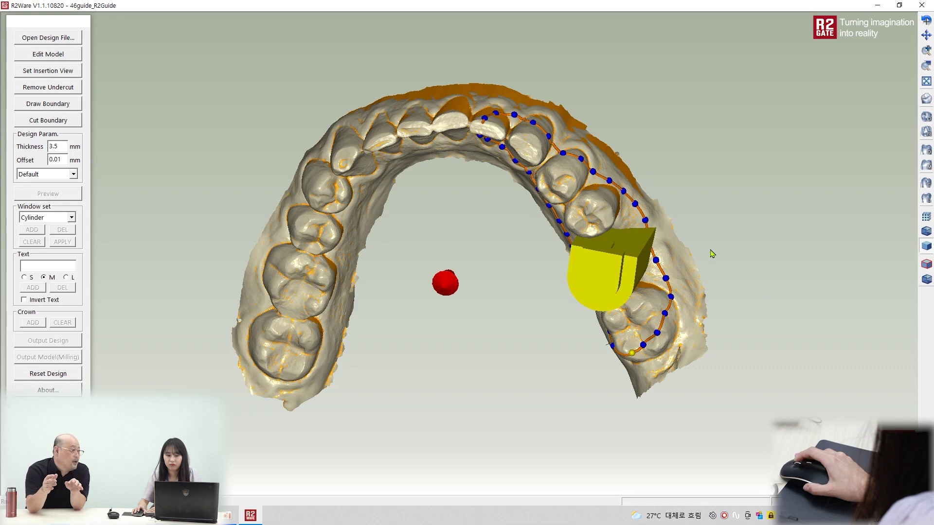
pyautogui.moveTo(698, 258); pyautogui.dragTo(701, 216, button='right')
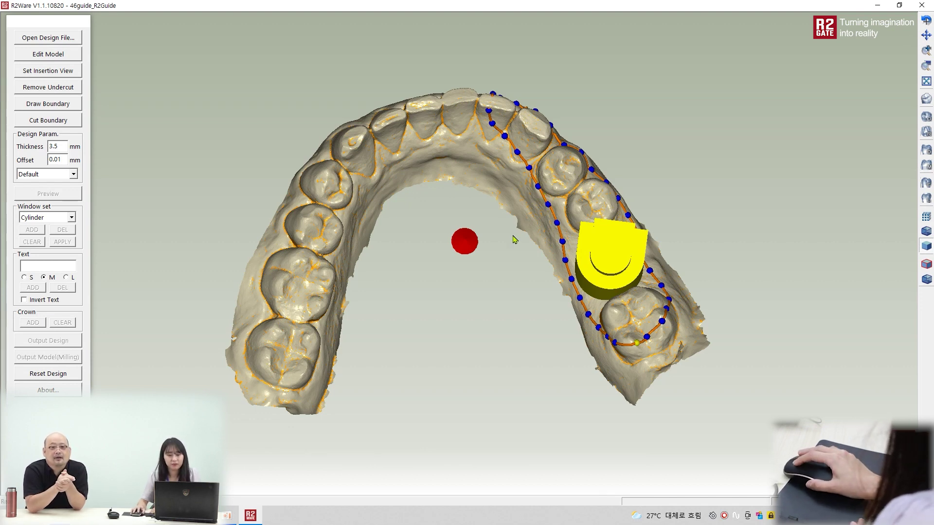
# Cut the arch to the drawn boundary and change guide thickness from 3.5 to 3.0 mm.
pyautogui.click(52, 121)
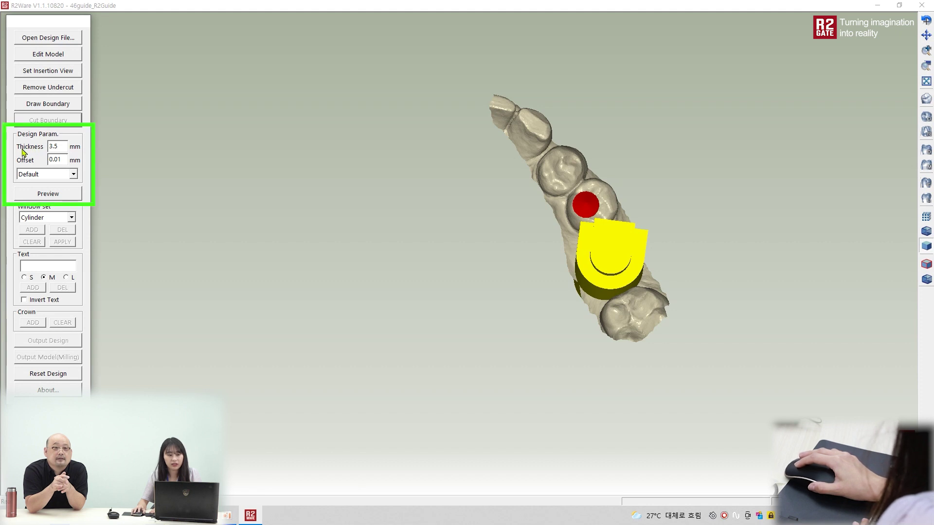
pyautogui.click(64, 146)
pyautogui.press('BackSpace')
pyautogui.write('0')
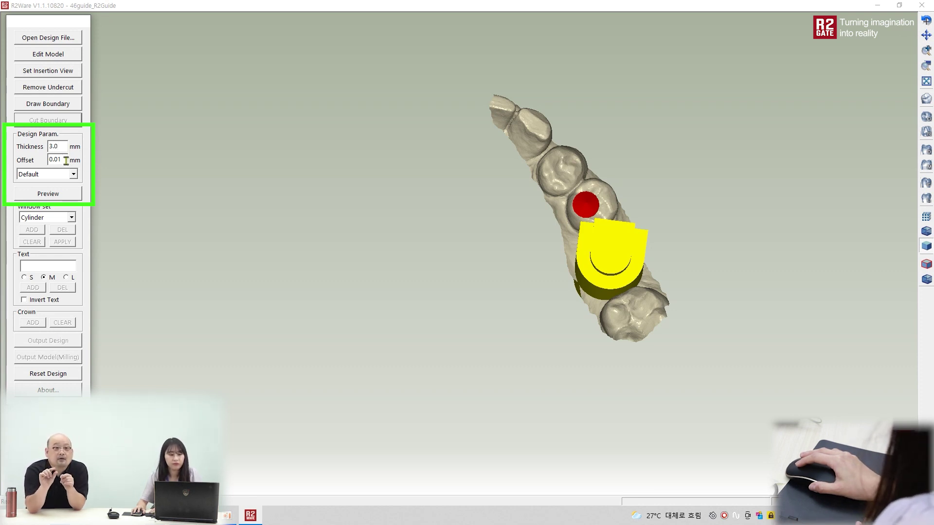
pyautogui.click(65, 160)
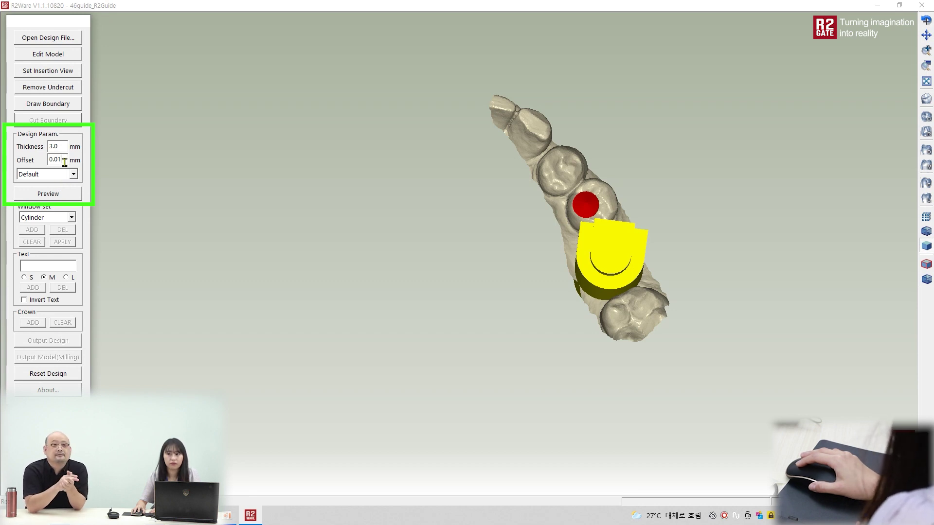
# Preview the guide shell with its cylindrical sleeve housing and inspect it up close.
pyautogui.click(56, 198)
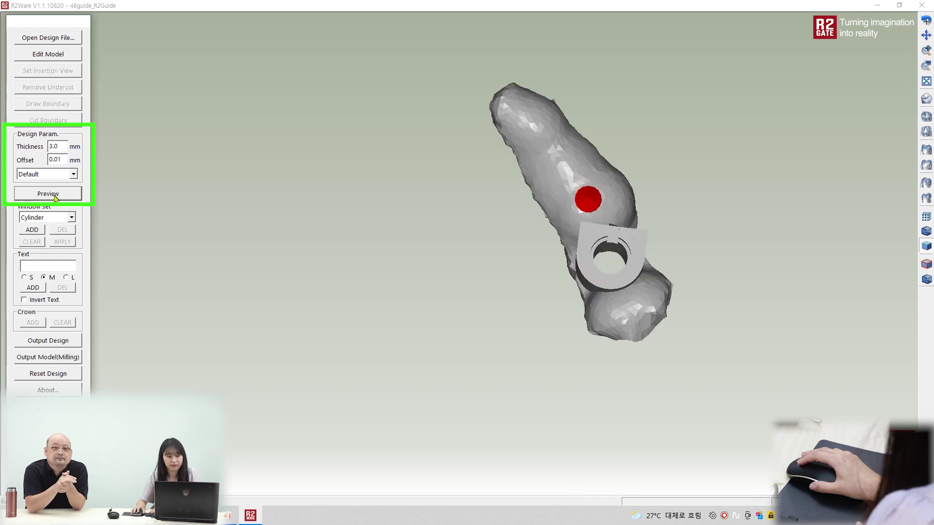
pyautogui.moveTo(577, 316); pyautogui.dragTo(658, 239, button='middle')
pyautogui.scroll(3, 658, 239)
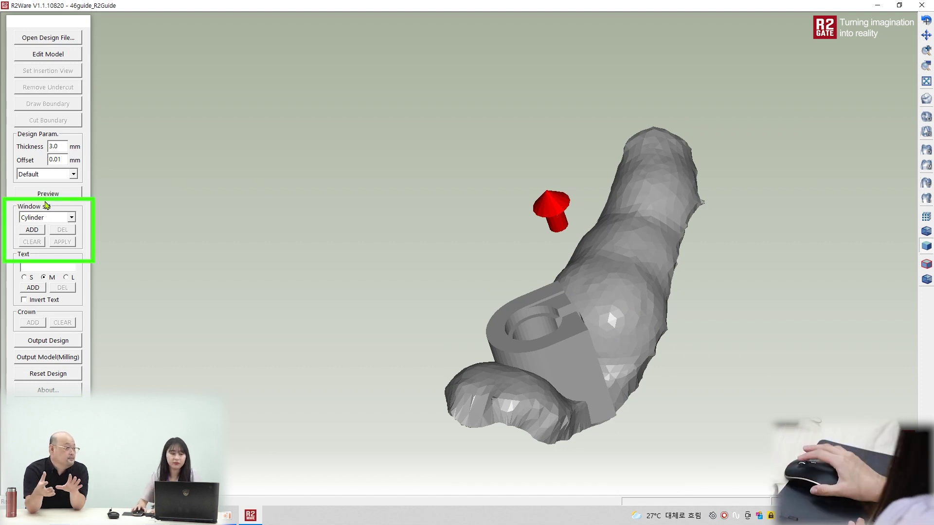
pyautogui.click(51, 217)
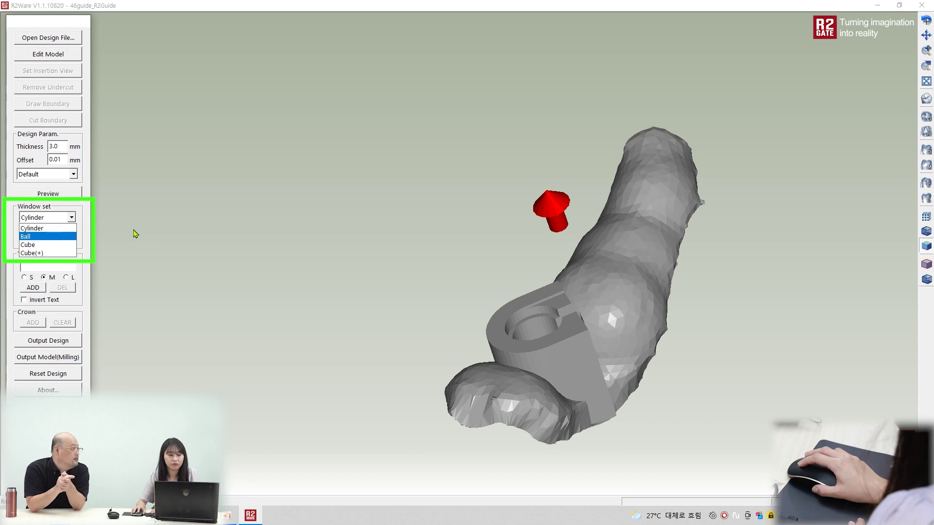
# Keep Cylinder as the guide's window shape.
pyautogui.click(135, 231)
pyautogui.click(35, 218)
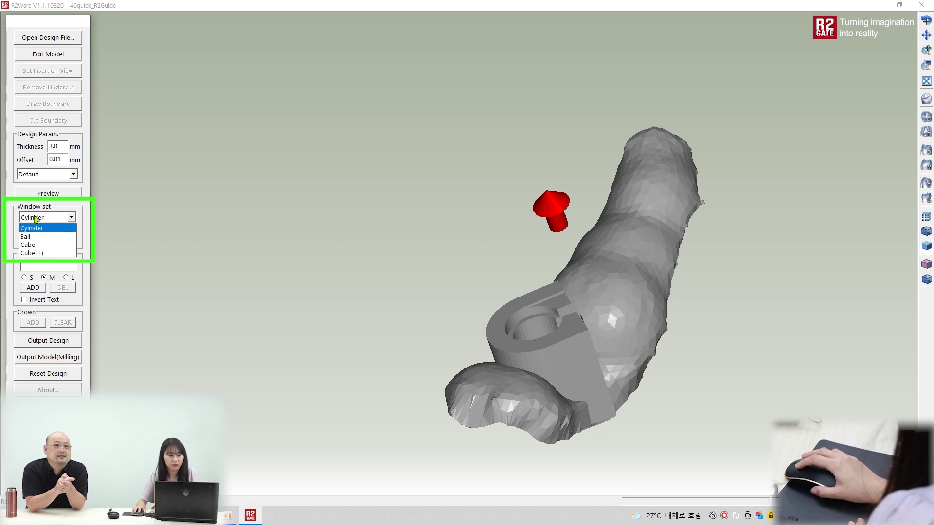
pyautogui.click(35, 219)
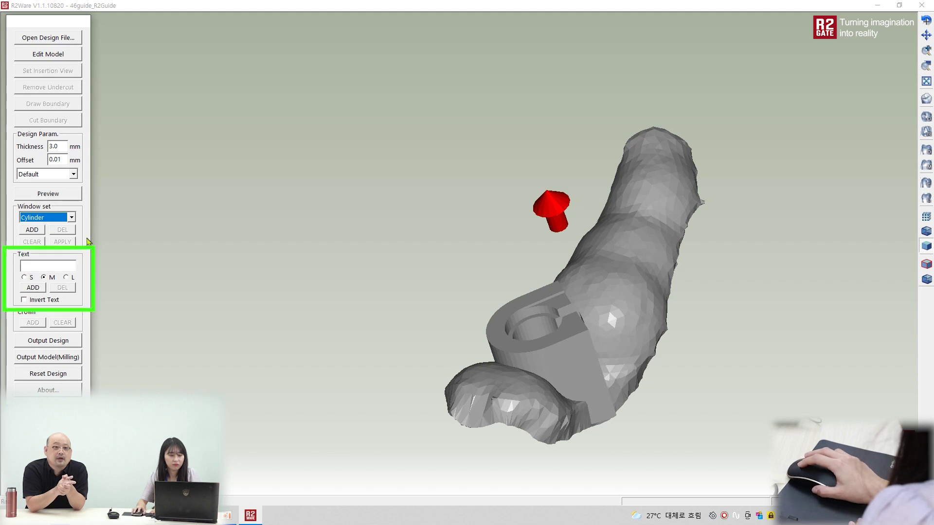
# Emboss small-size 'r2guide' lettering onto the side of the guide body.
pyautogui.click(40, 266)
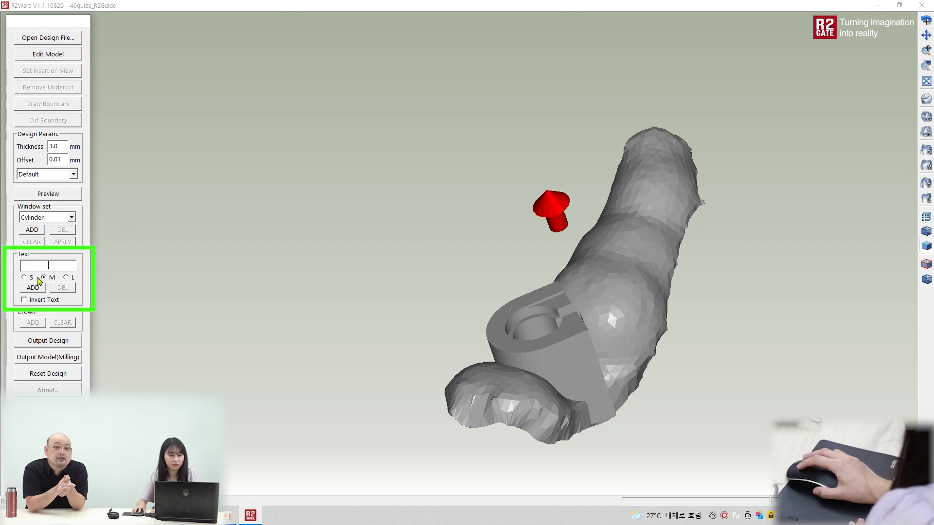
pyautogui.write('r2guide')
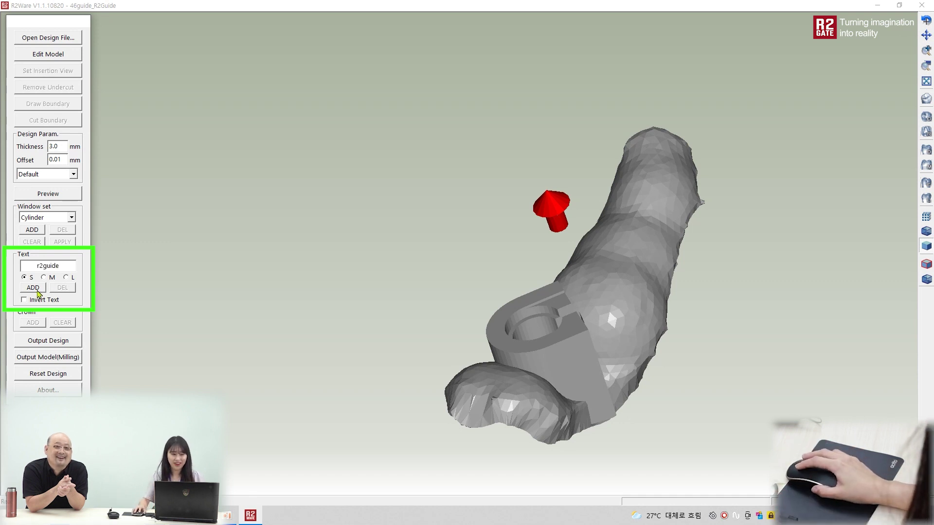
pyautogui.click(38, 290)
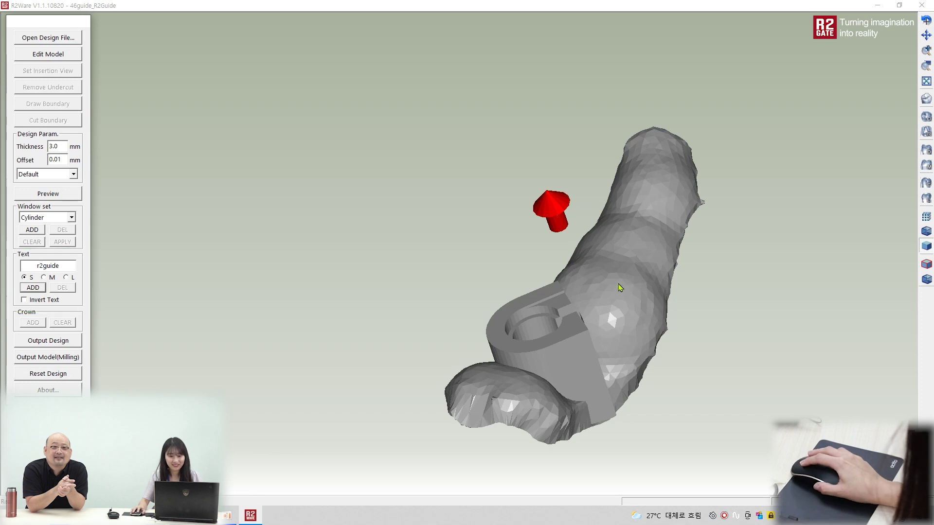
pyautogui.moveTo(419, 371); pyautogui.dragTo(663, 246)
pyautogui.click(28, 289)
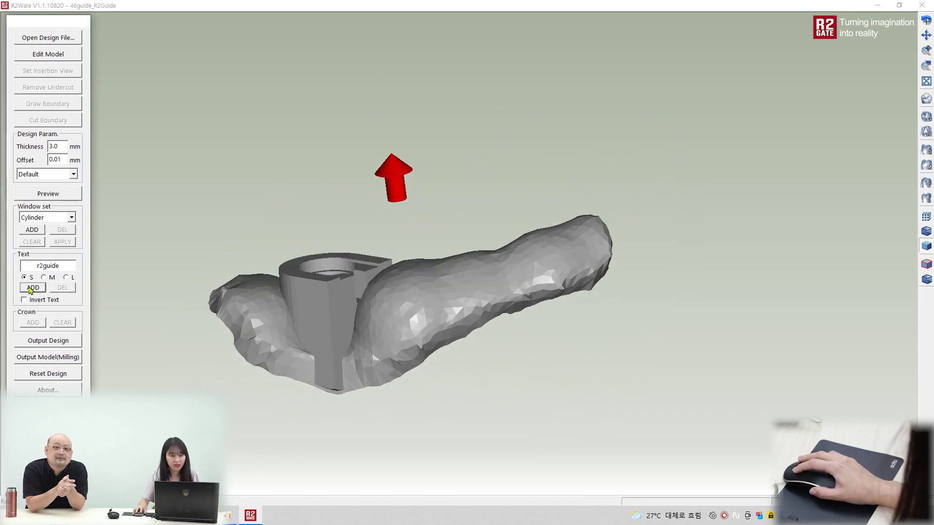
pyautogui.moveTo(477, 188); pyautogui.dragTo(404, 271)
pyautogui.click(404, 271)
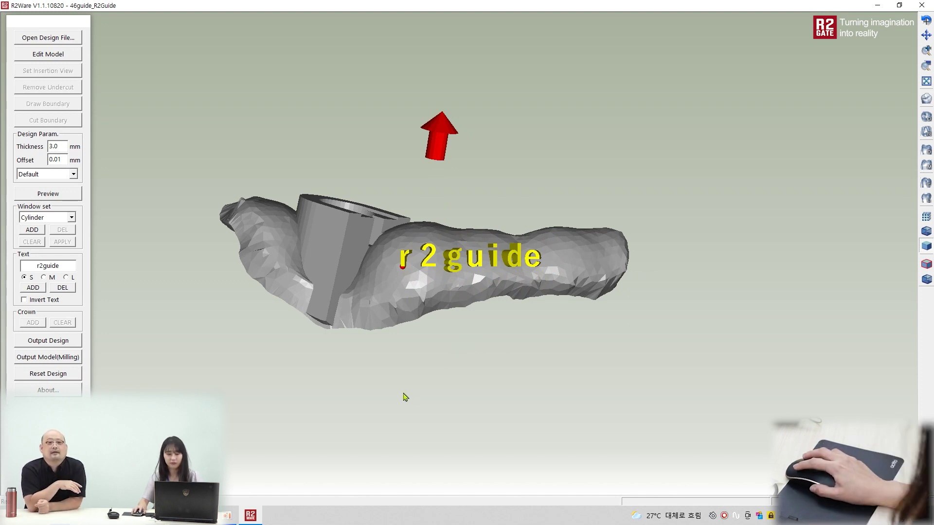
pyautogui.moveTo(386, 328); pyautogui.dragTo(368, 342, button='middle')
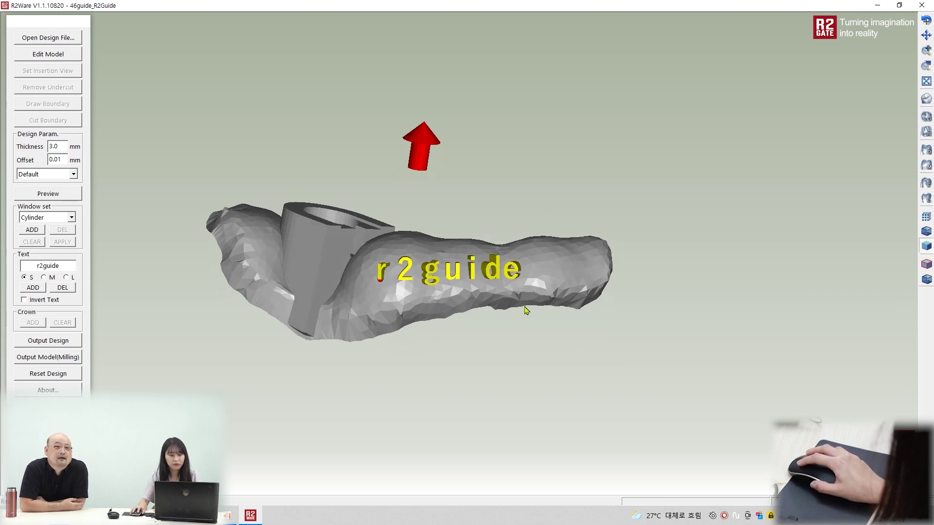
# Output the guide to the Desktop as RP Model STL file 46guide_R2Guide.
pyautogui.click(56, 342)
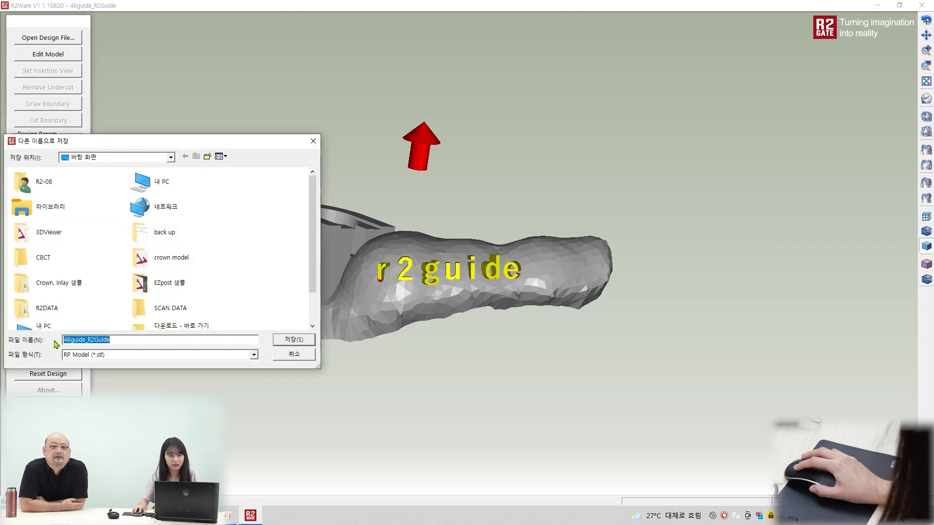
pyautogui.moveTo(162, 144); pyautogui.dragTo(187, 141)
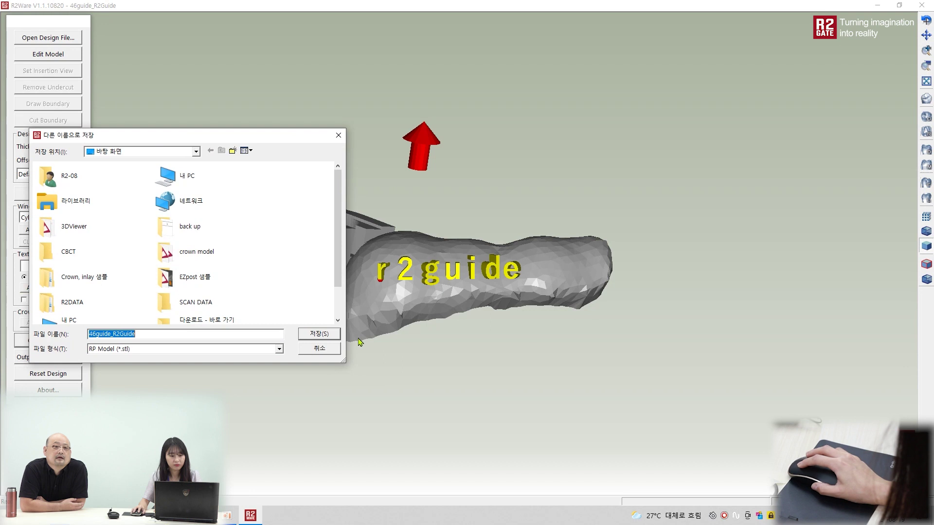
pyautogui.scroll(-2, 117, 272)
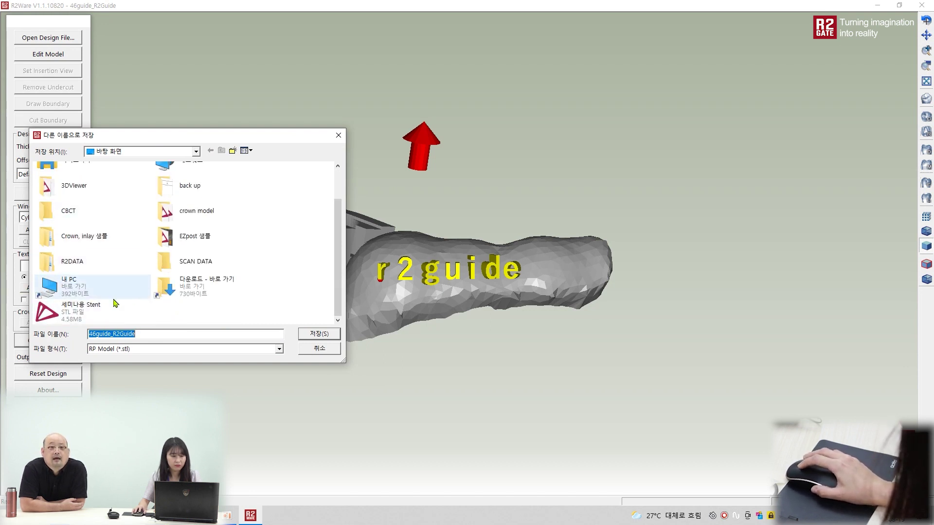
pyautogui.click(150, 335)
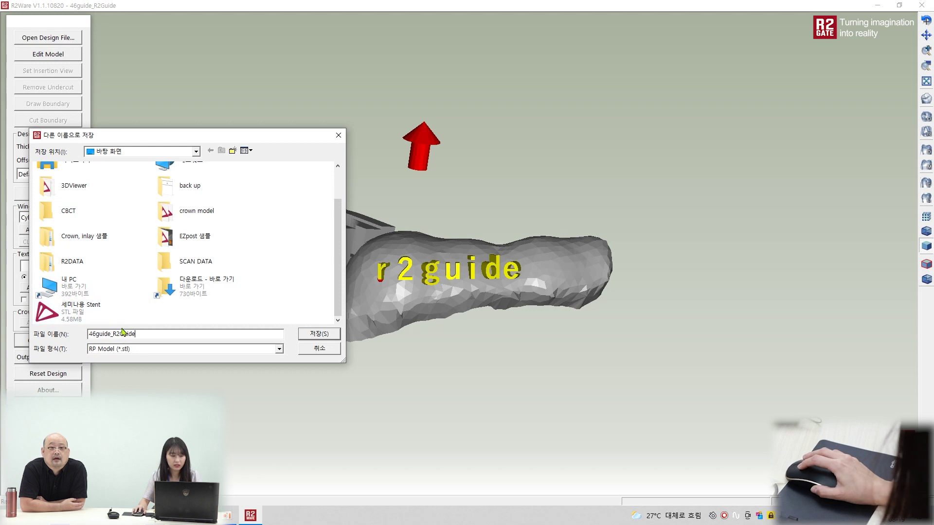
pyautogui.click(320, 335)
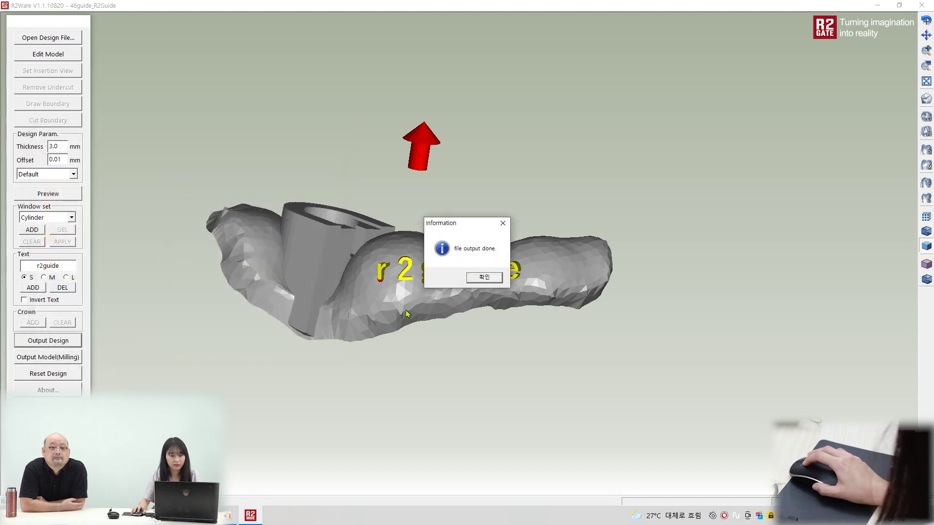
pyautogui.click(484, 280)
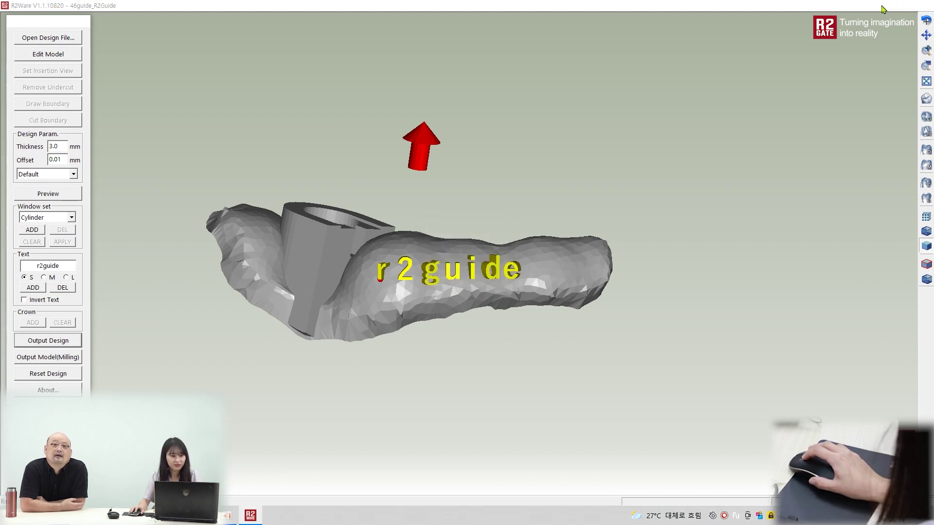
pyautogui.click(877, 6)
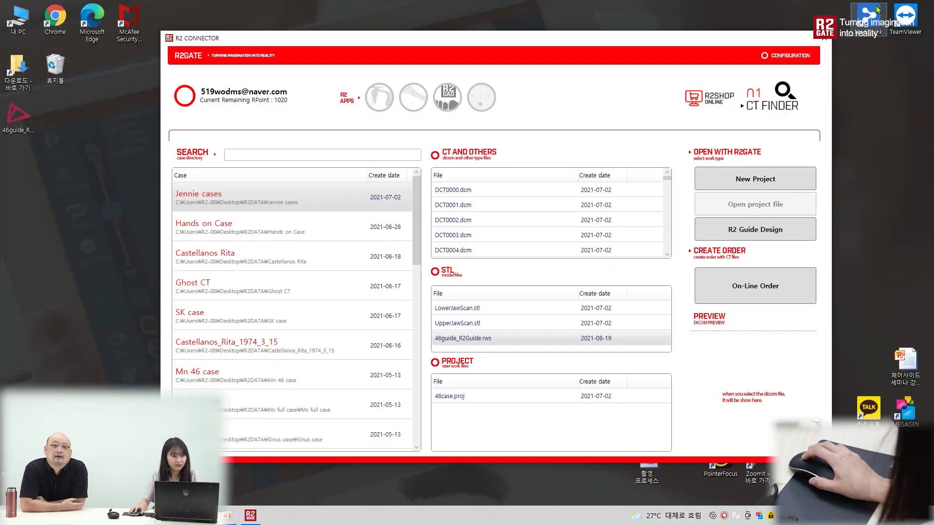
# Open 46guide_R2Guide in 3Shape 3D Viewer and rotate to the buccal r2guide lettering.
pyautogui.click(19, 128)
pyautogui.doubleClick(19, 127)
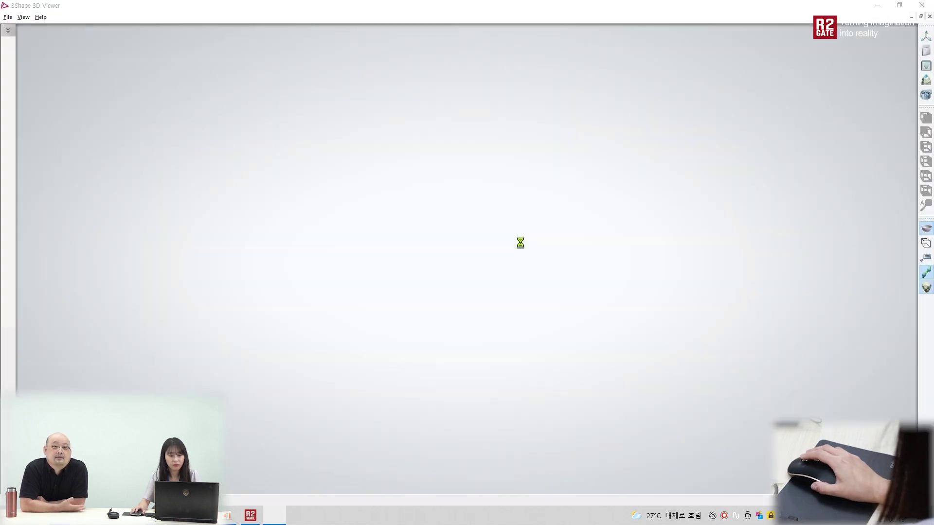
pyautogui.moveTo(436, 267); pyautogui.dragTo(348, 276, button='right')
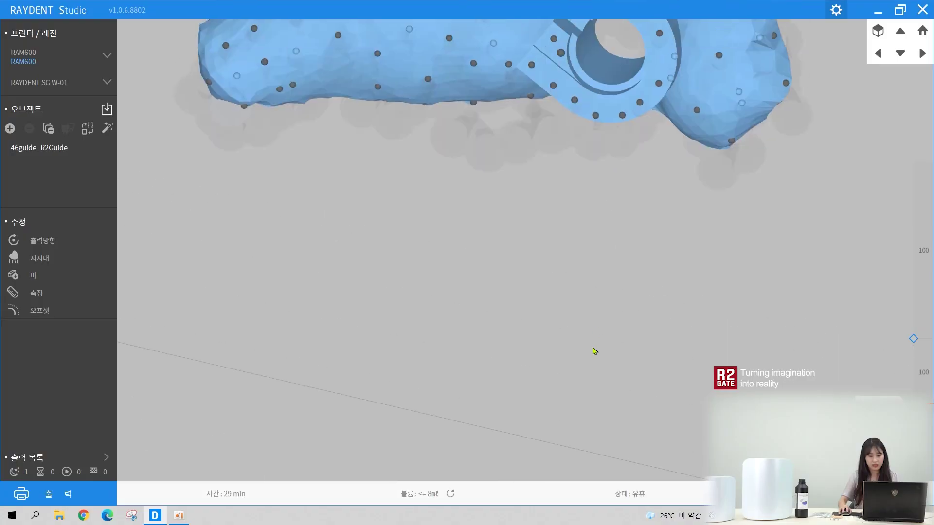
# Orbit the 46guide_R2Guide model from top view to a side view showing its supports.
pyautogui.moveTo(594, 350); pyautogui.dragTo(667, 217)
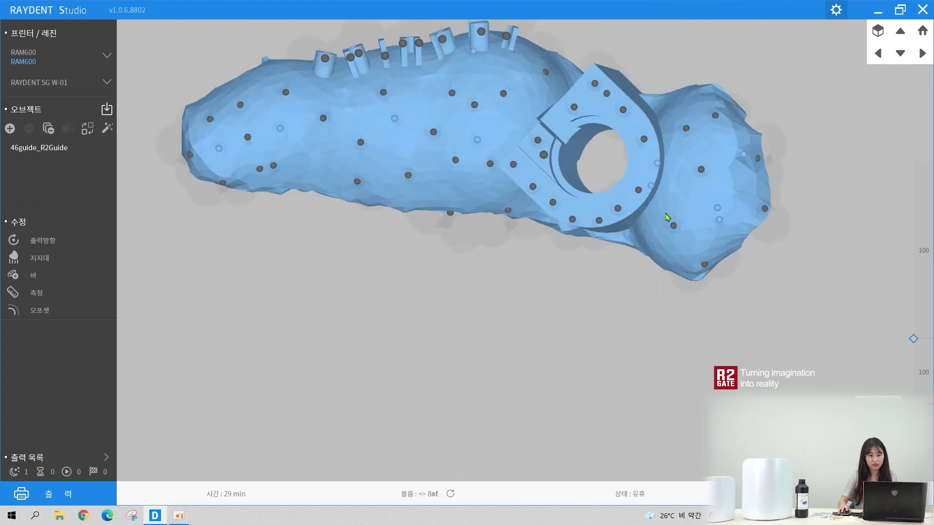
pyautogui.moveTo(556, 280); pyautogui.dragTo(564, 271)
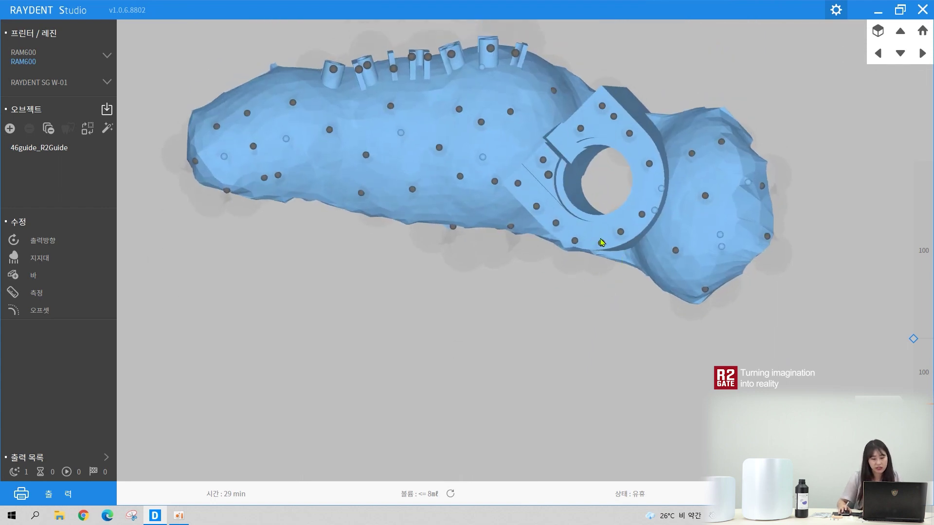
pyautogui.moveTo(589, 260); pyautogui.dragTo(591, 200)
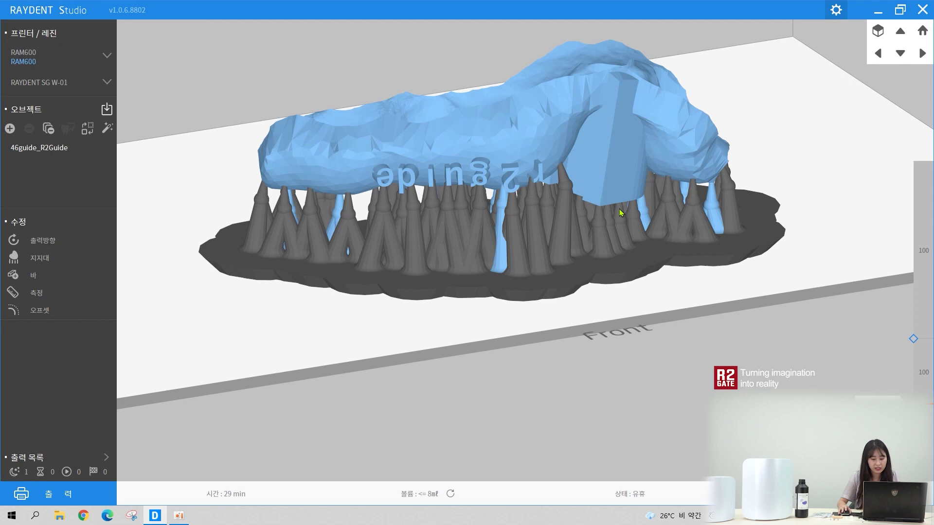